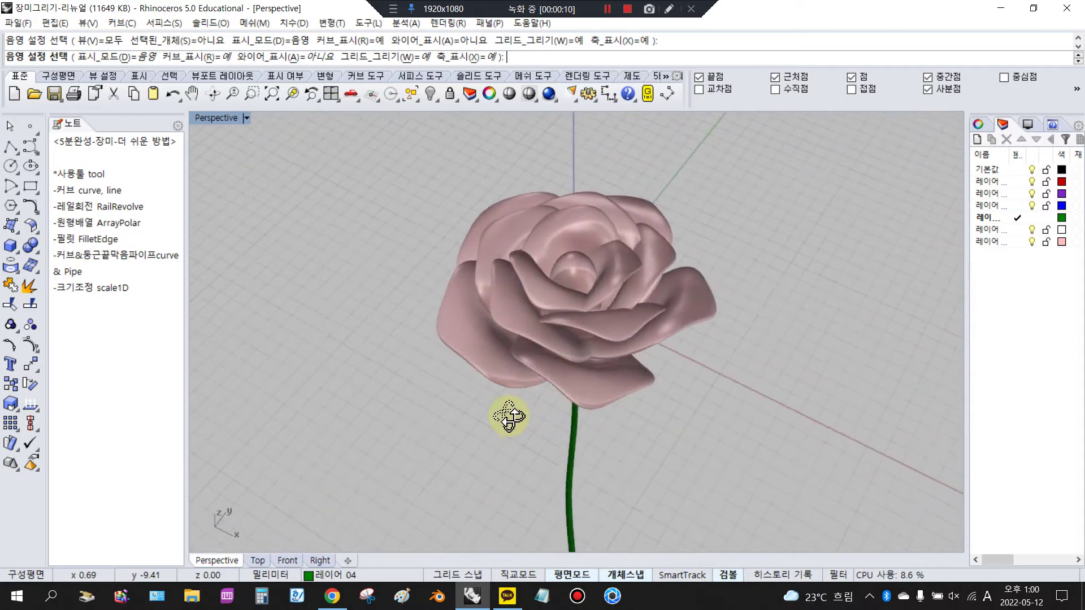
- Examine the finished rose's petals, calyx and stem from several angles in the Perspective view
right_click_drag(507, 468, 475, 438)
right_click_drag(387, 340, 550, 367)
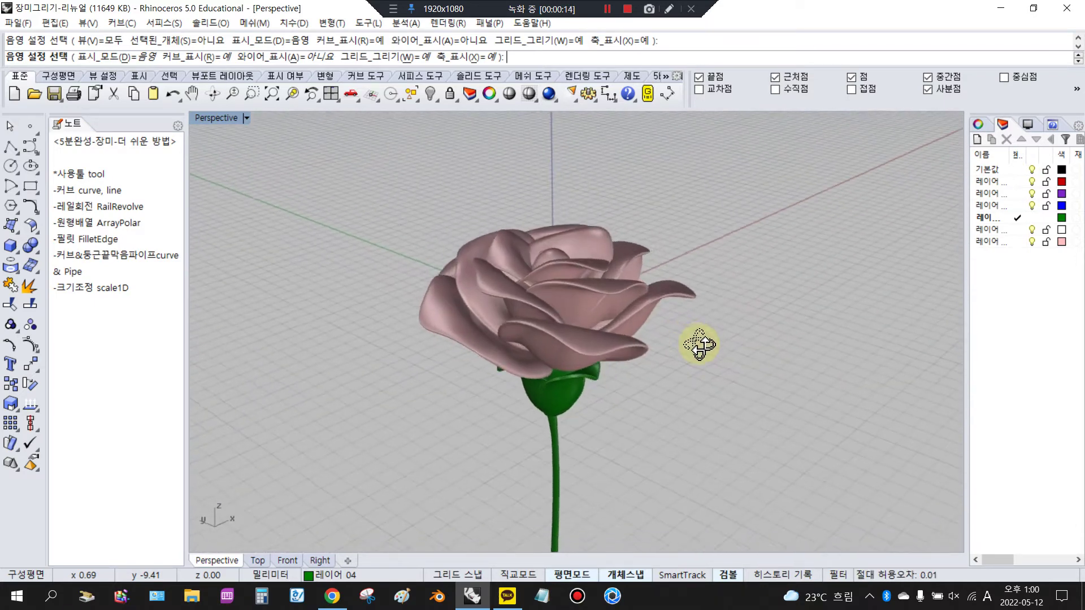
scroll(699, 343, "up", 5)
right_click_drag(652, 290, 630, 249)
scroll(641, 300, "up", 5)
right_click_drag(641, 300, 722, 267)
scroll(710, 322, "down", 6)
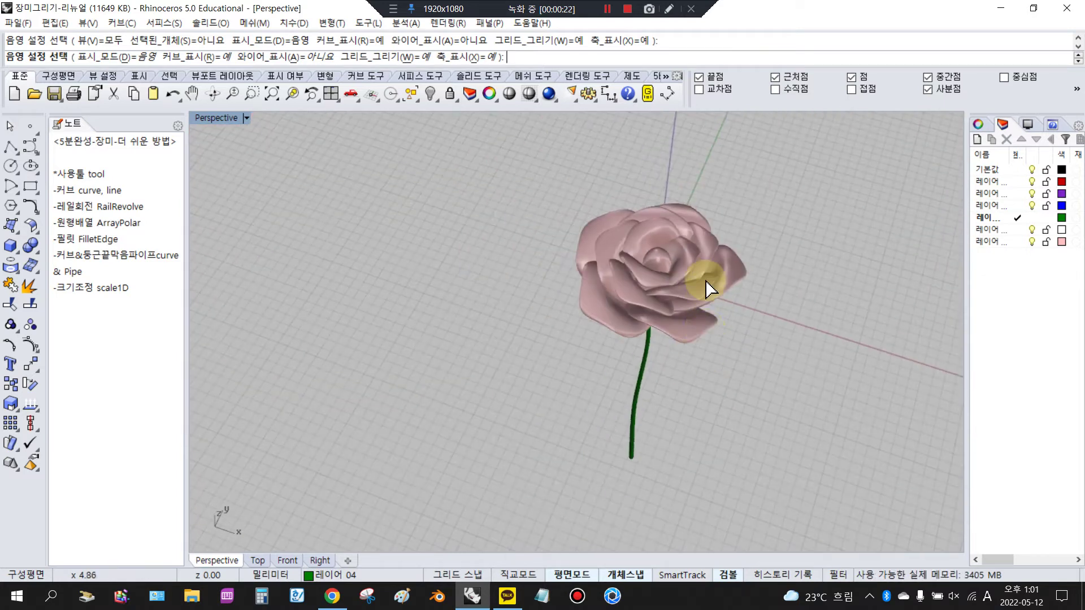
scroll(707, 285, "up", 2)
scroll(643, 313, "down", 2)
right_click_drag(618, 336, 691, 261)
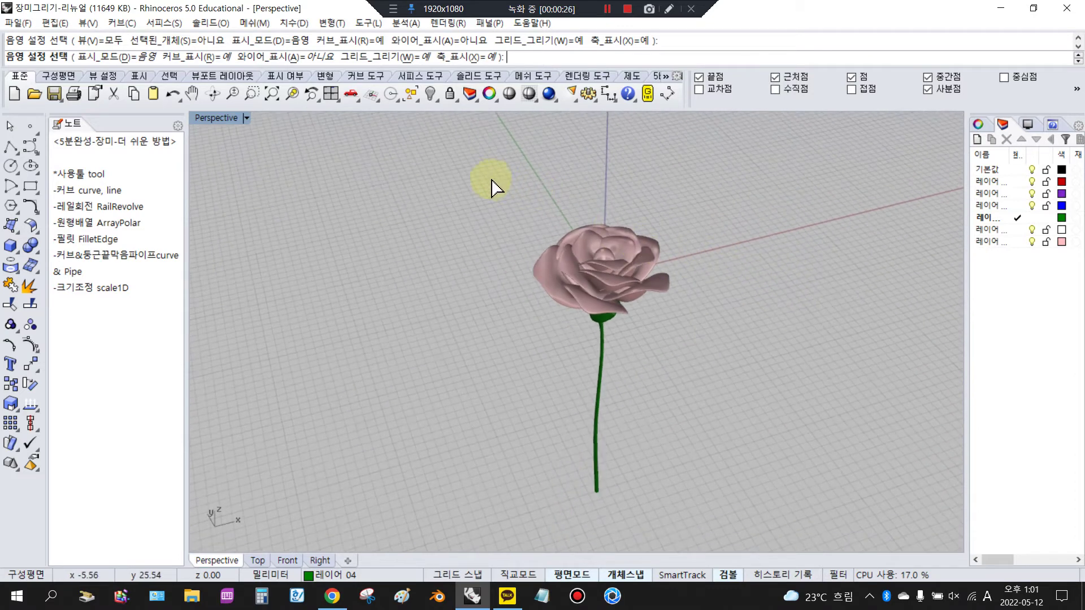
- Select the complete rose with its stem and move it aside
left_click_drag(464, 177, 781, 558)
right_click_drag(781, 558, 489, 298)
left_click_drag(491, 312, 720, 516)
left_click(693, 364)
- Switch to the four-view layout and show all hidden objects
double_click(208, 114)
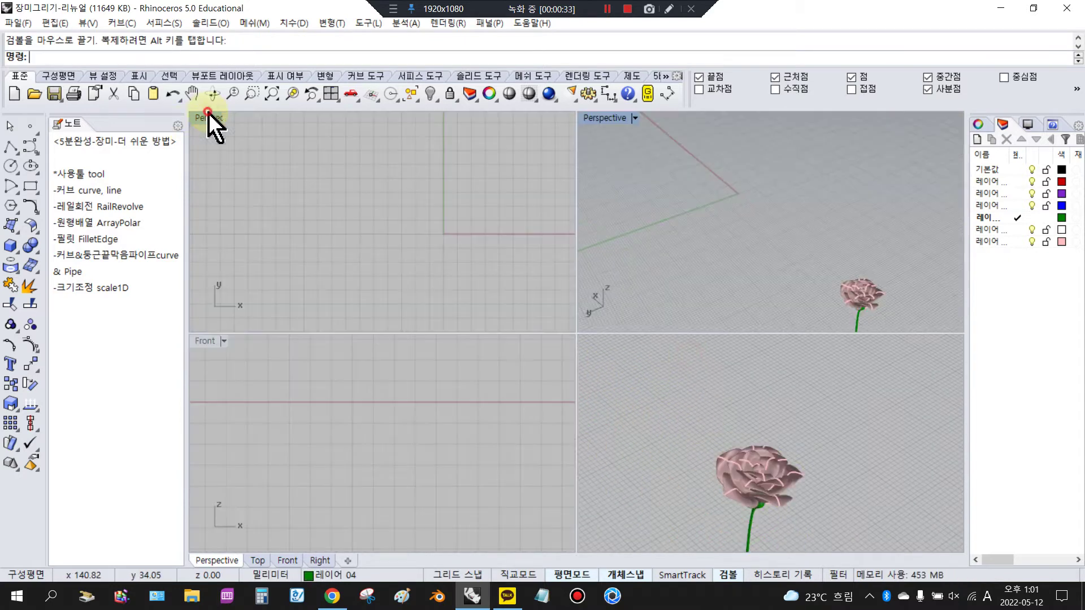
left_click(429, 95)
scroll(447, 238, "down", 3)
scroll(464, 234, "up", 3)
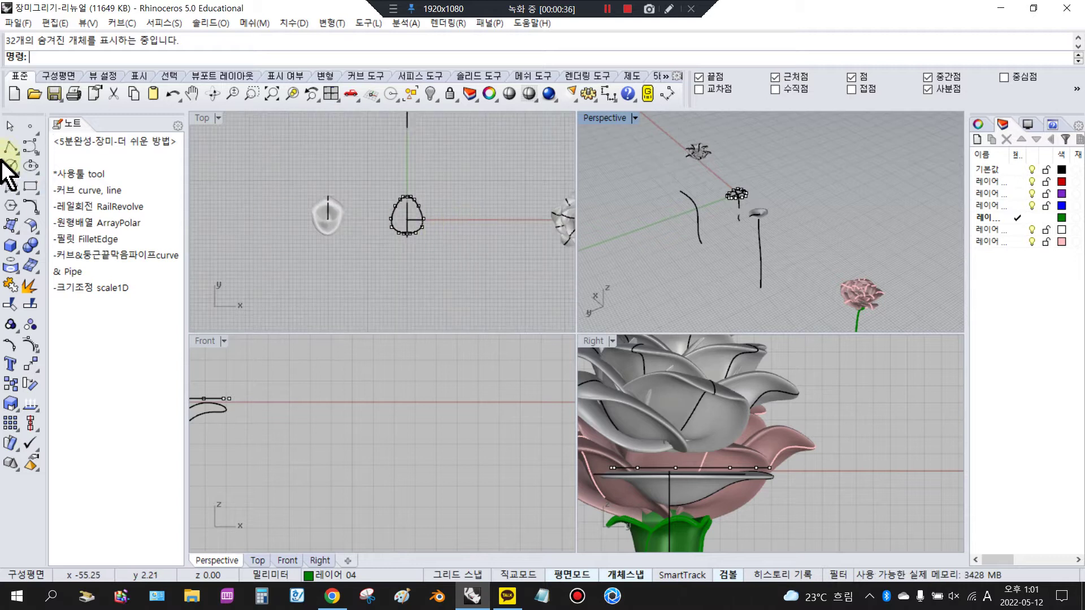
- Select the whole pink rose in the Top view and move it along the X axis to just beyond the grey rose
left_click(11, 126)
scroll(380, 198, "down", 10)
scroll(313, 212, "up", 7)
scroll(316, 220, "up", 3)
left_click(378, 231)
left_click(436, 225)
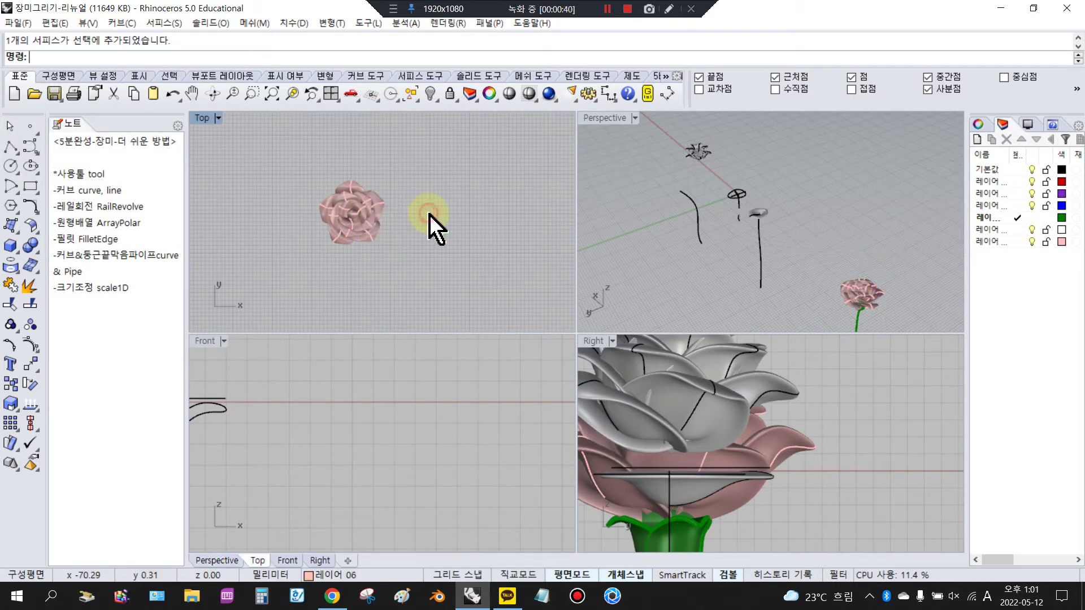
left_click_drag(327, 165, 407, 286)
left_click_drag(339, 213, 463, 233)
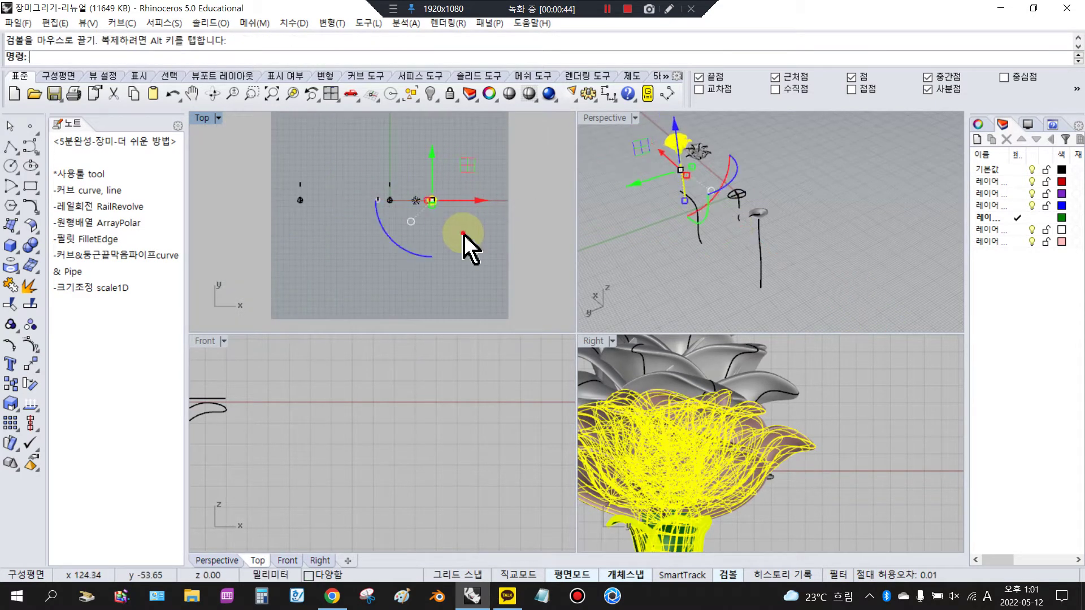
left_click(415, 219)
- Examine the egg-shaped rail curve in the Top view and the S-shaped petal profile curve in the Front view
scroll(382, 207, "up", 6)
scroll(398, 198, "up", 5)
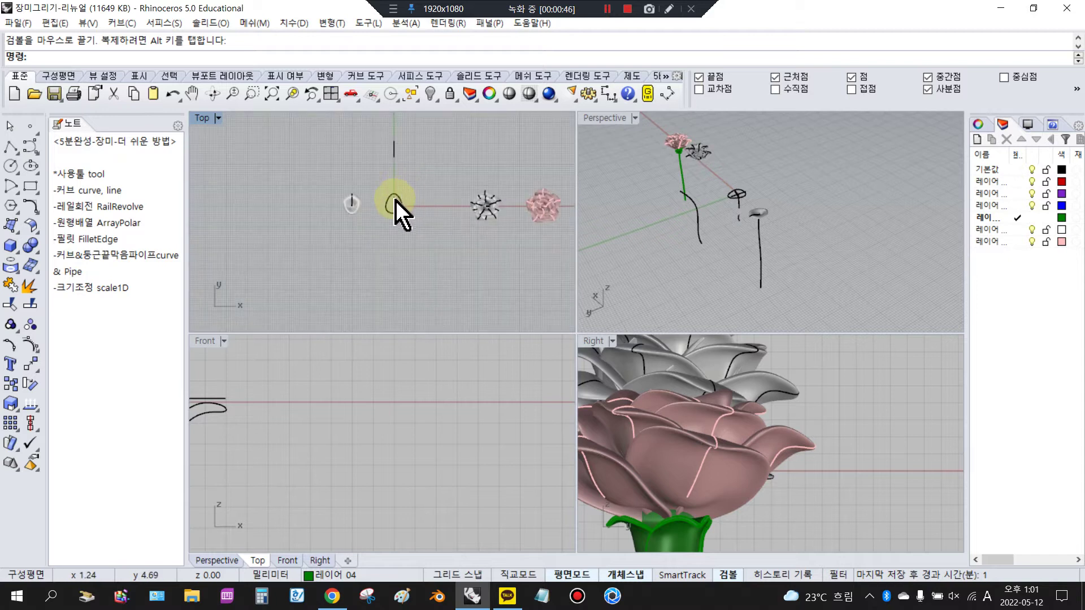
left_click(403, 187)
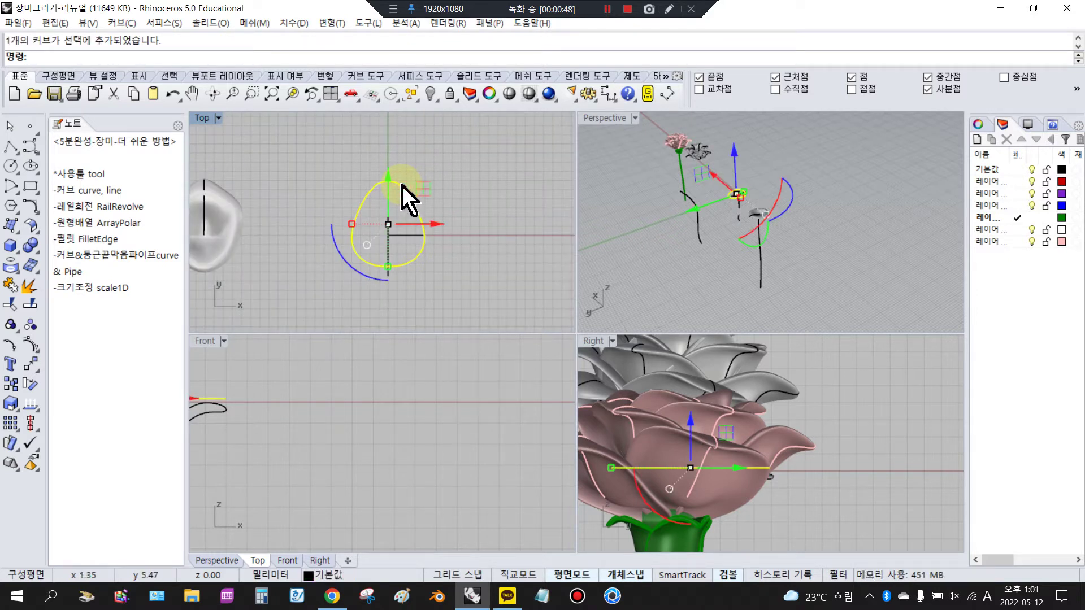
scroll(322, 398, "up", 5)
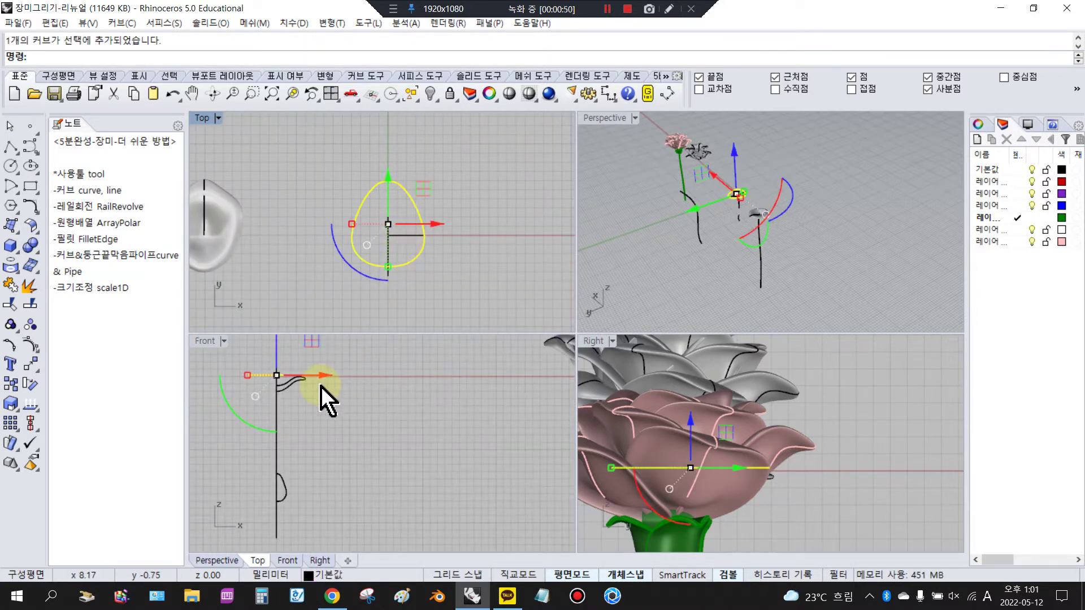
left_click(361, 394)
left_click(292, 390)
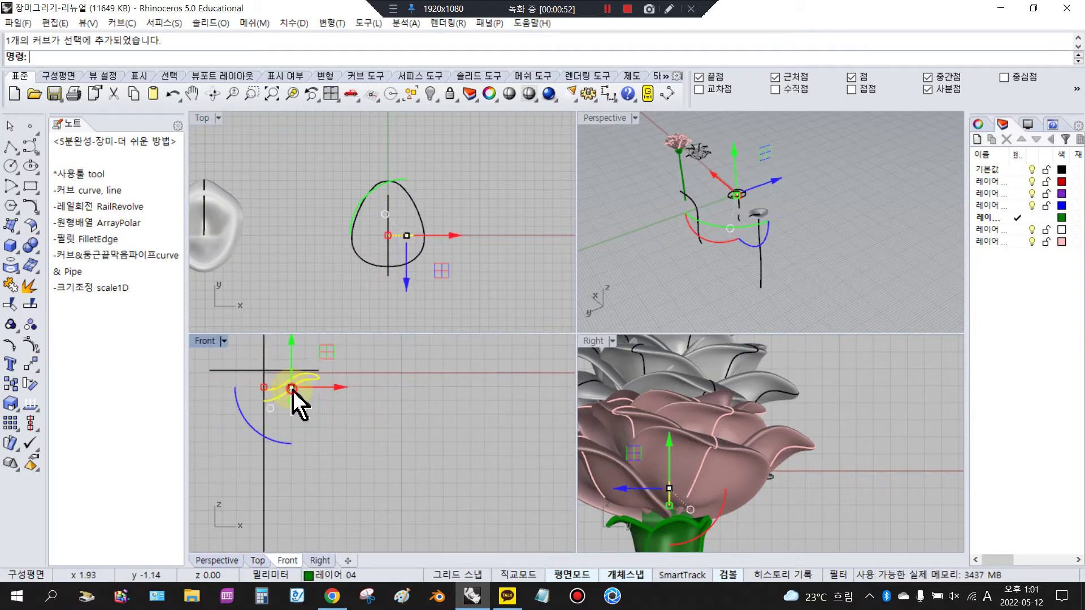
scroll(269, 388, "up", 3)
left_click_drag(315, 382, 379, 356)
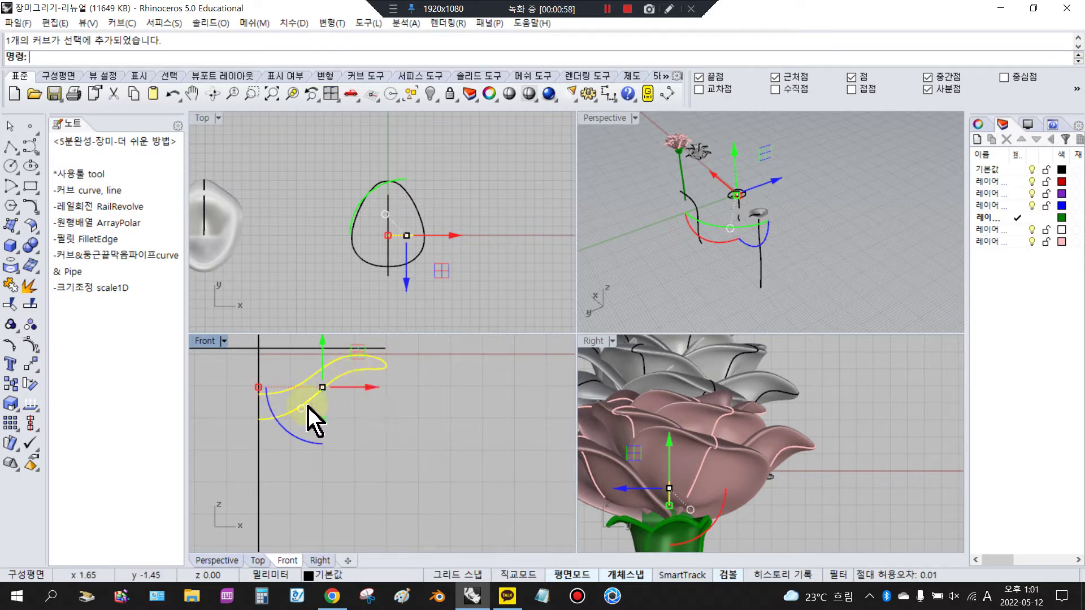
left_click(377, 405)
left_click(362, 377)
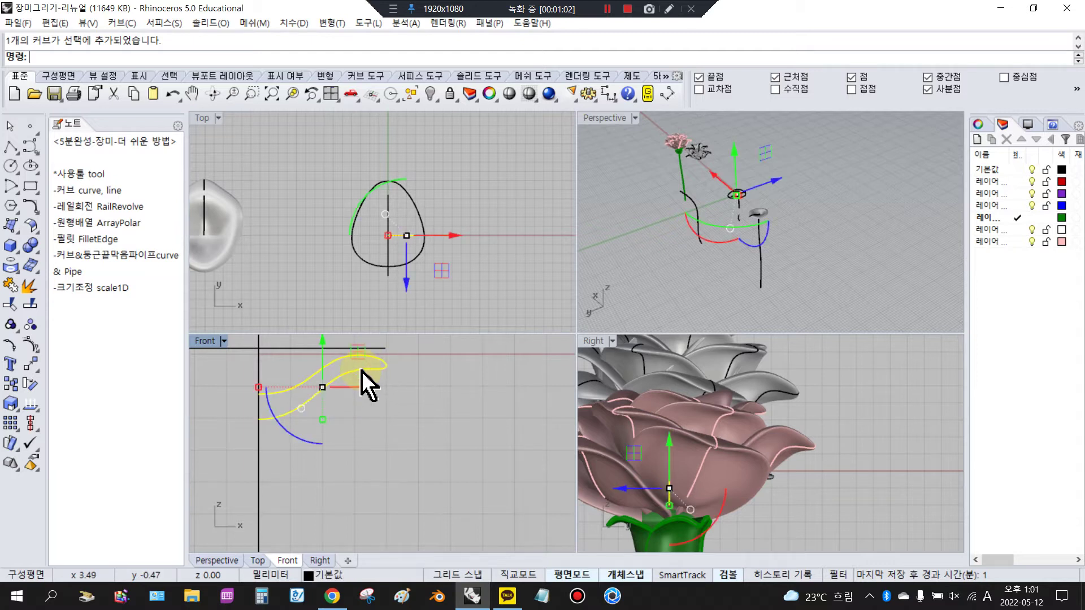
left_click(435, 366)
scroll(418, 390, "down", 5)
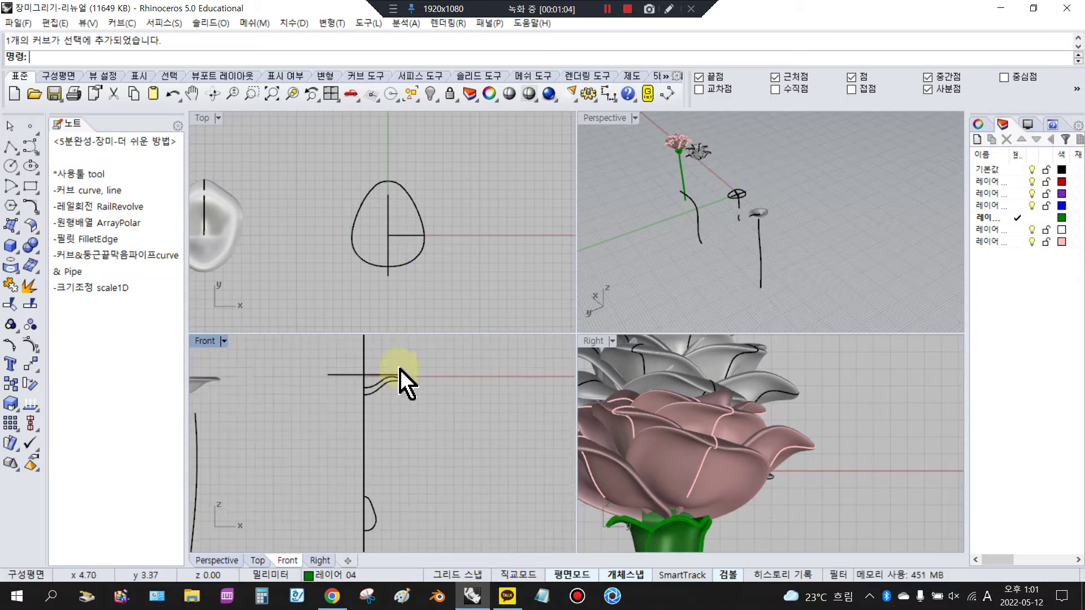
left_click(413, 256)
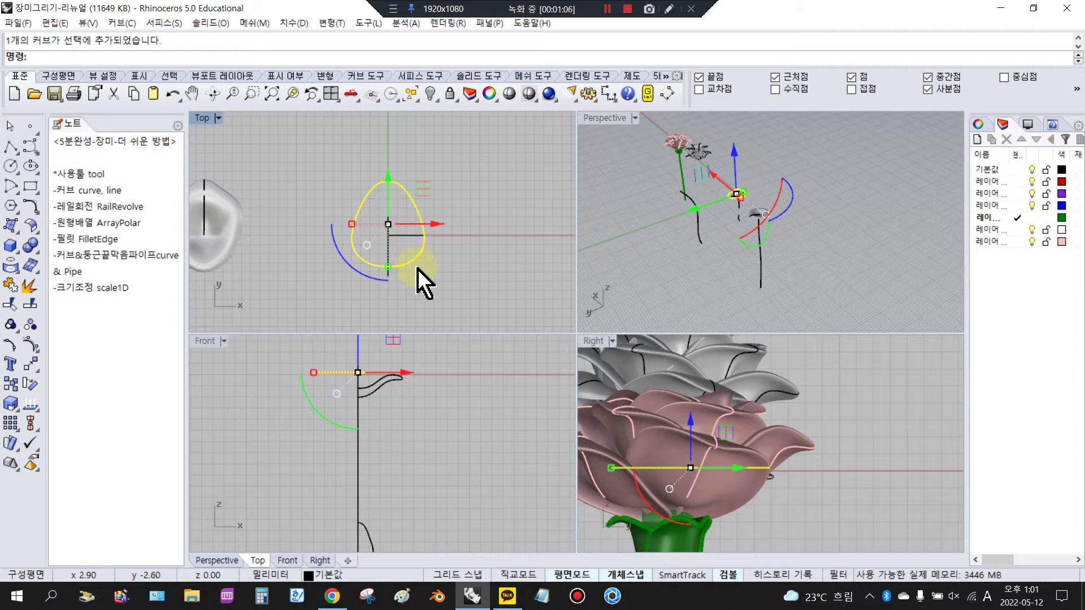
left_click(445, 384)
- Move the petal and construction curves lying farthest along negative X closer to the other objects in the Top view
scroll(322, 262, "down", 8)
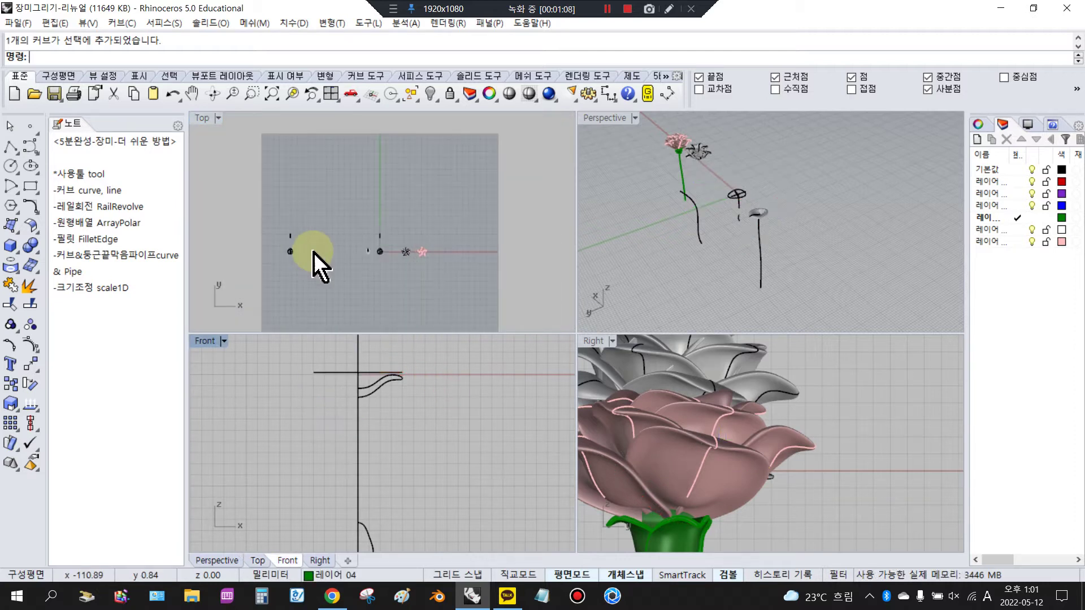
scroll(291, 254, "up", 14)
left_click(278, 242)
left_click(391, 231)
scroll(318, 236, "down", 6)
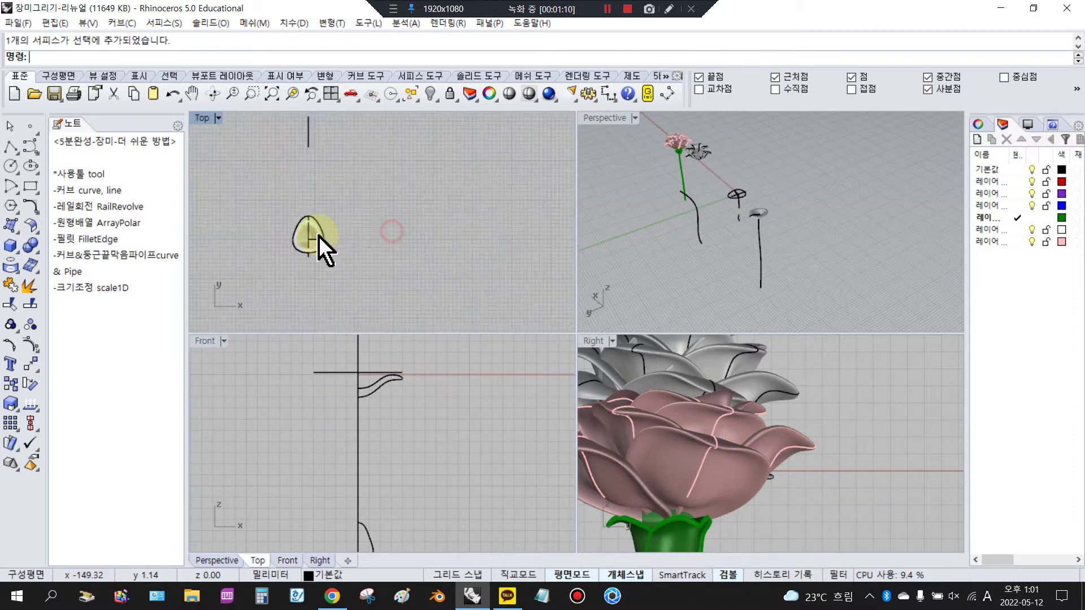
scroll(325, 249, "down", 3)
left_click_drag(286, 150, 368, 296)
left_click_drag(359, 221, 465, 249)
key("Escape")
- Inspect the example petal surfaces and their construction curves one after another in the Top view
scroll(429, 245, "up", 5)
scroll(438, 240, "up", 6)
left_click(461, 238)
scroll(318, 215, "down", 8)
left_click(445, 214)
right_click_drag(492, 243, 312, 252)
scroll(468, 230, "down", 2)
scroll(470, 231, "up", 2)
left_click(473, 229)
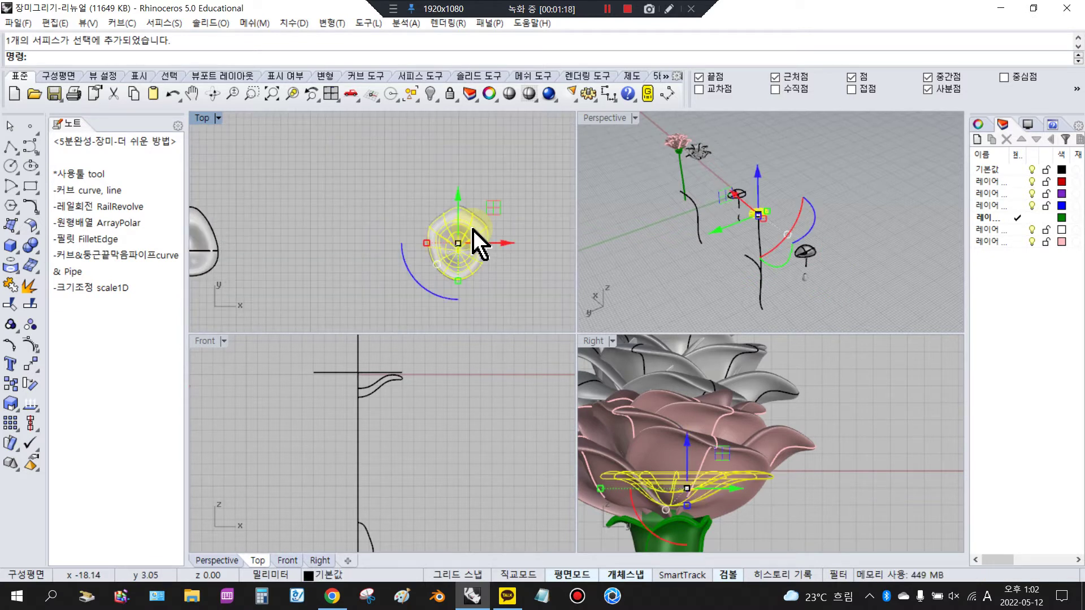
scroll(380, 246, "down", 4)
key("Escape")
- Compare the grey and pink roses in the Top view with a shaded preview
right_click_drag(472, 236, 303, 221)
right_click_drag(485, 219, 397, 220)
scroll(426, 219, "up", 6)
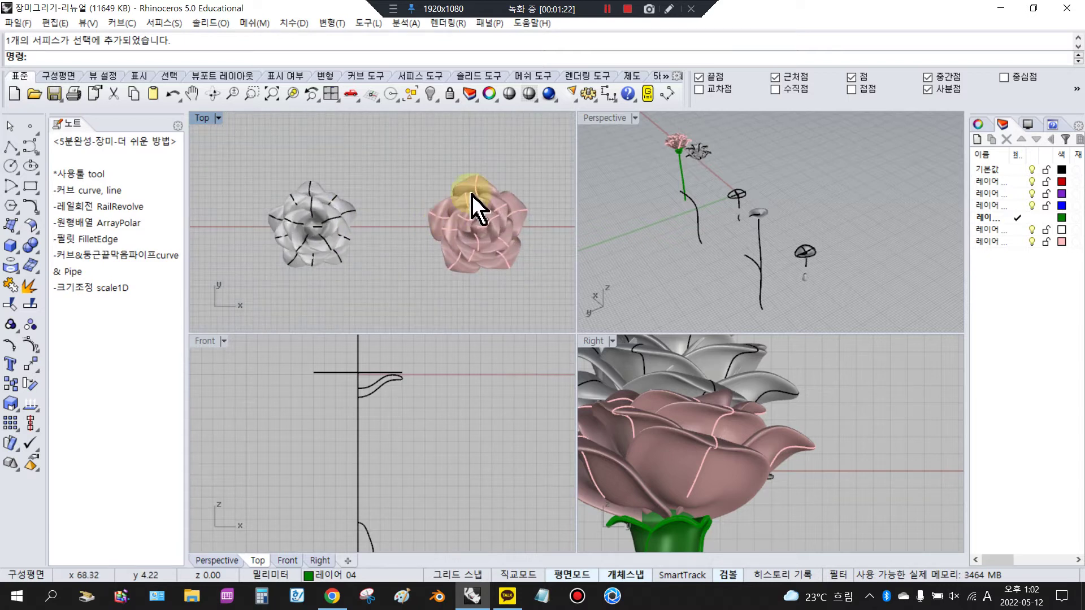
left_click(529, 94)
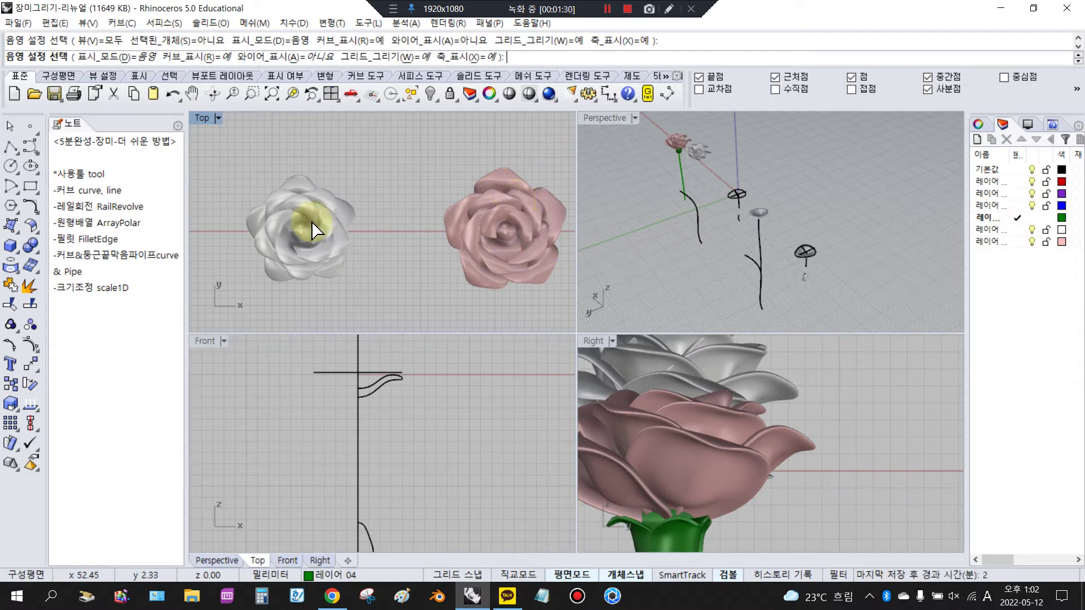
right_click(425, 185)
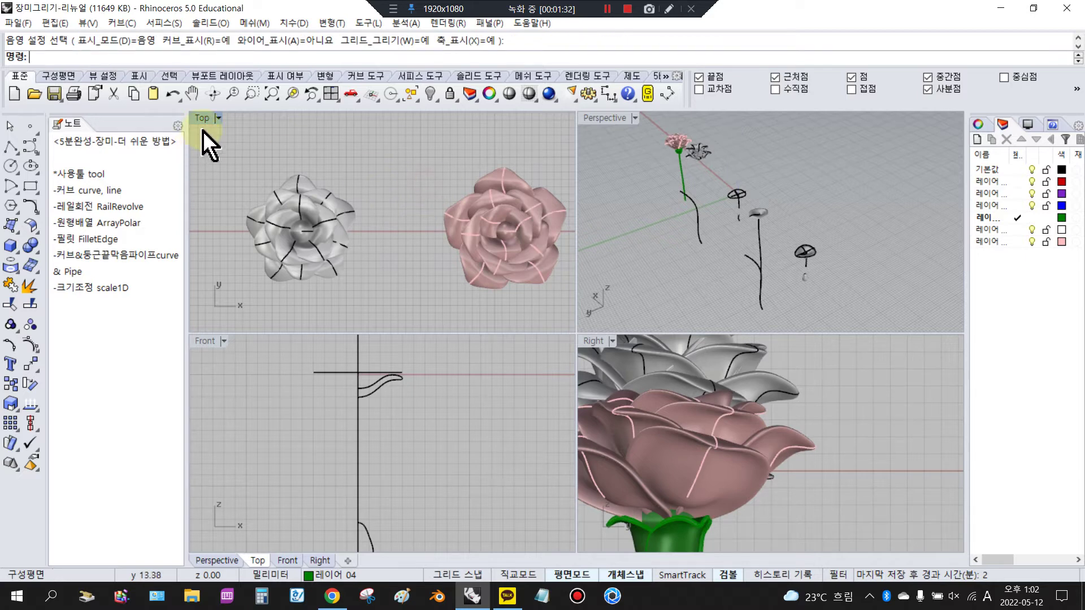
- Rotate the egg-shaped rail curve 180 degrees in the maximized Top view, then return to the four-view layout
double_click(207, 118)
scroll(440, 235, "down", 3)
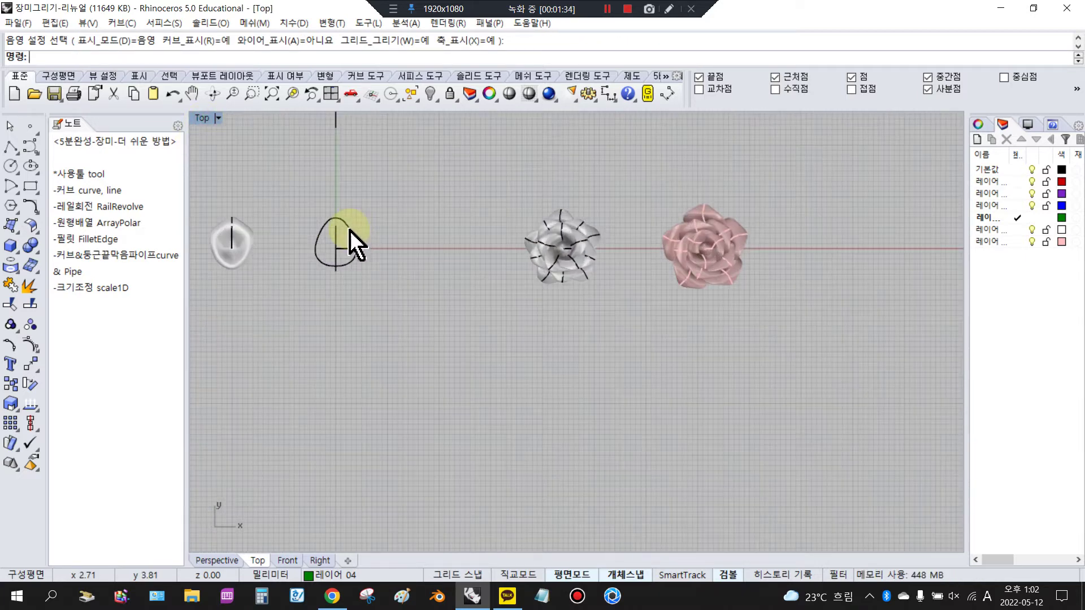
left_click(330, 230)
scroll(289, 237, "up", 3)
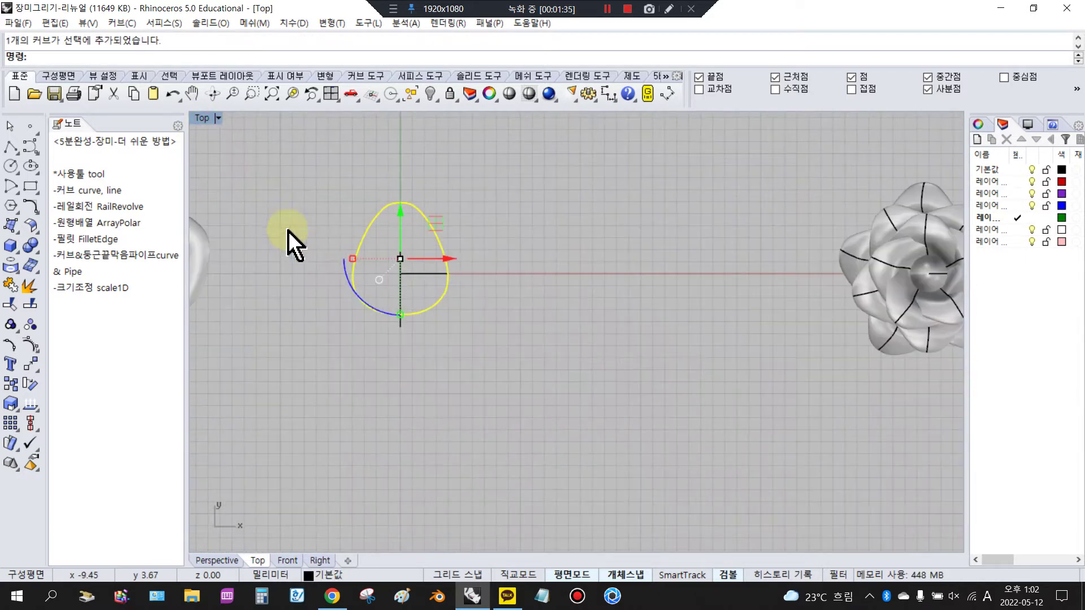
left_click(355, 293)
type("180")
key("Return")
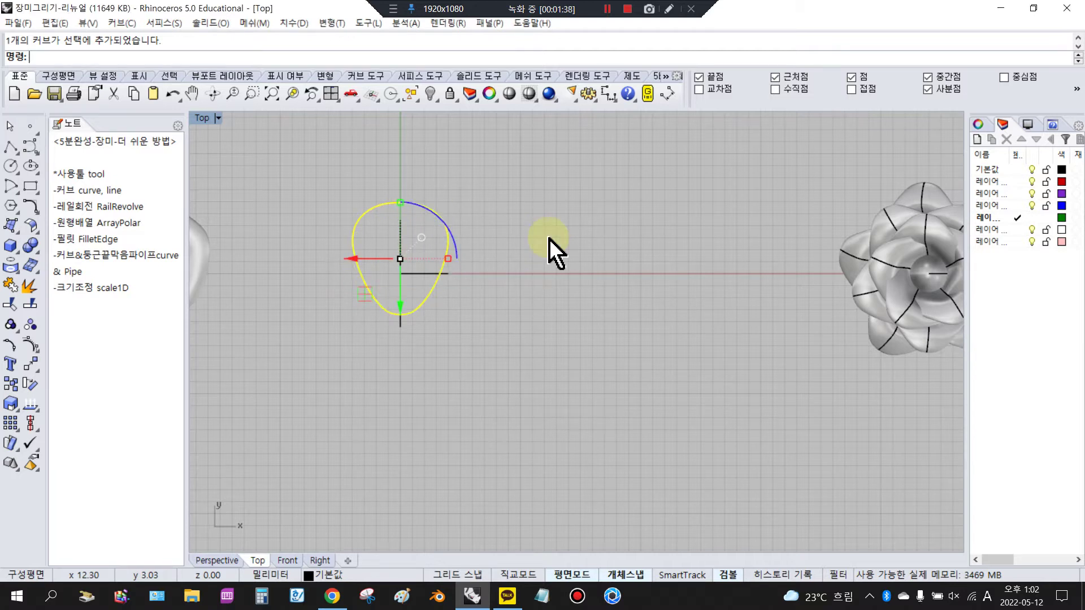
double_click(207, 120)
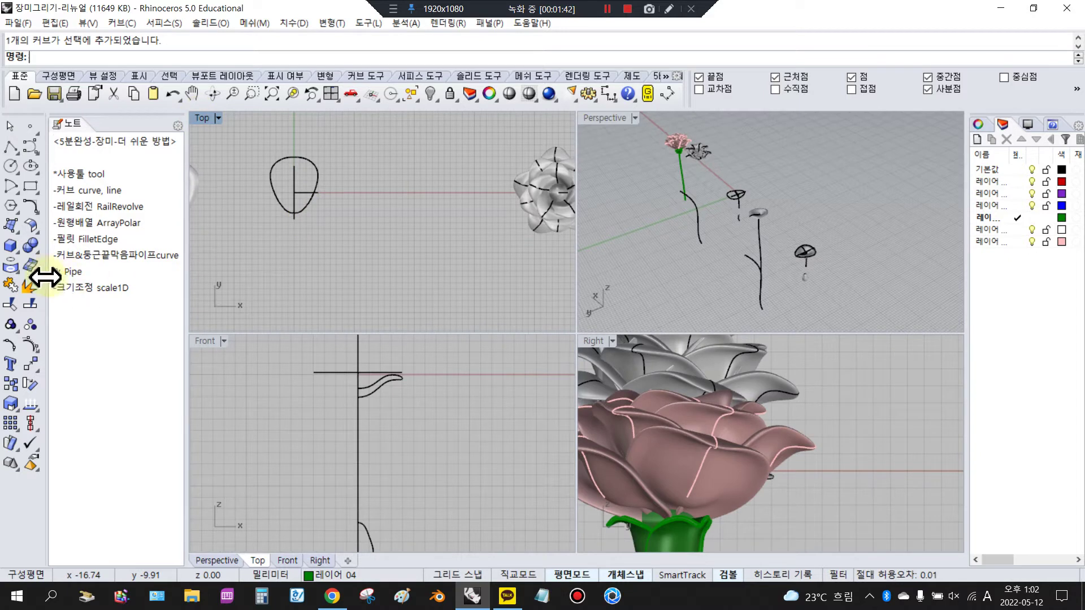
- Create a petal surface with RailRevolve from the S-shaped profile and egg-shaped rail, revolving around the vertical line from the origin
scroll(746, 203, "up", 5)
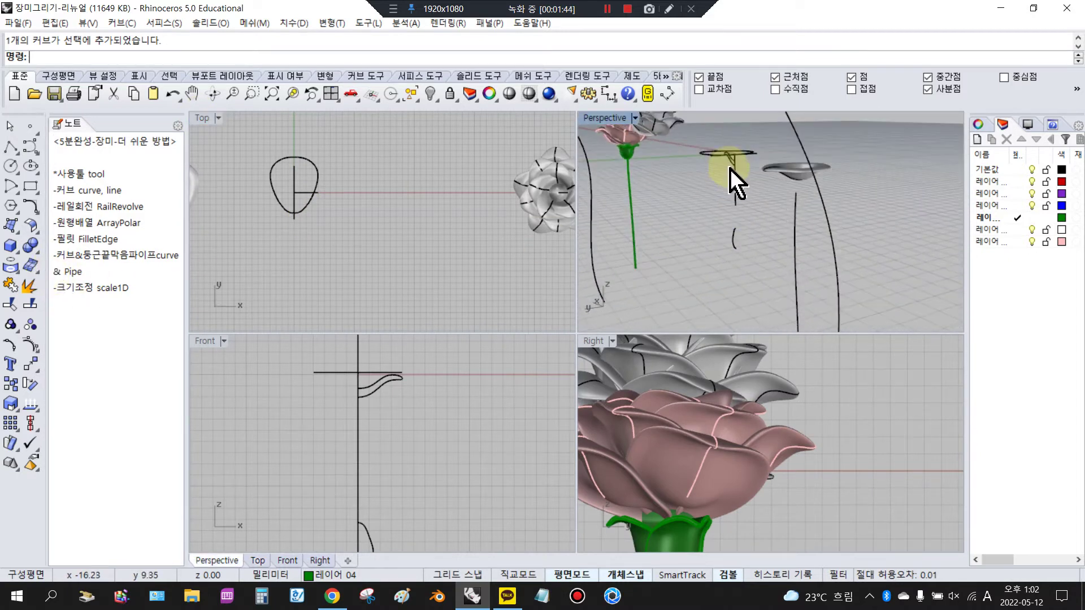
scroll(740, 186, "up", 3)
scroll(732, 265, "down", 2)
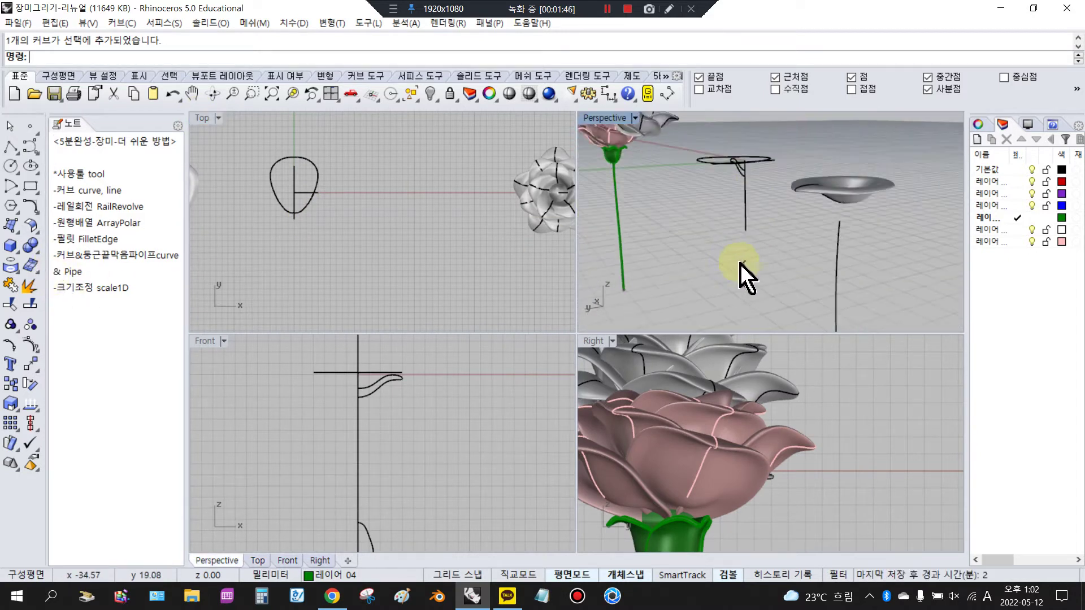
left_click(785, 270)
mouse_move(763, 226)
right_mouse_down()
mouse_move(745, 198)
mouse_move(749, 222)
mouse_move(806, 211)
mouse_move(750, 243)
right_mouse_up()
scroll(769, 285, "down", 4)
scroll(757, 207, "up", 5)
scroll(666, 263, "up", 5)
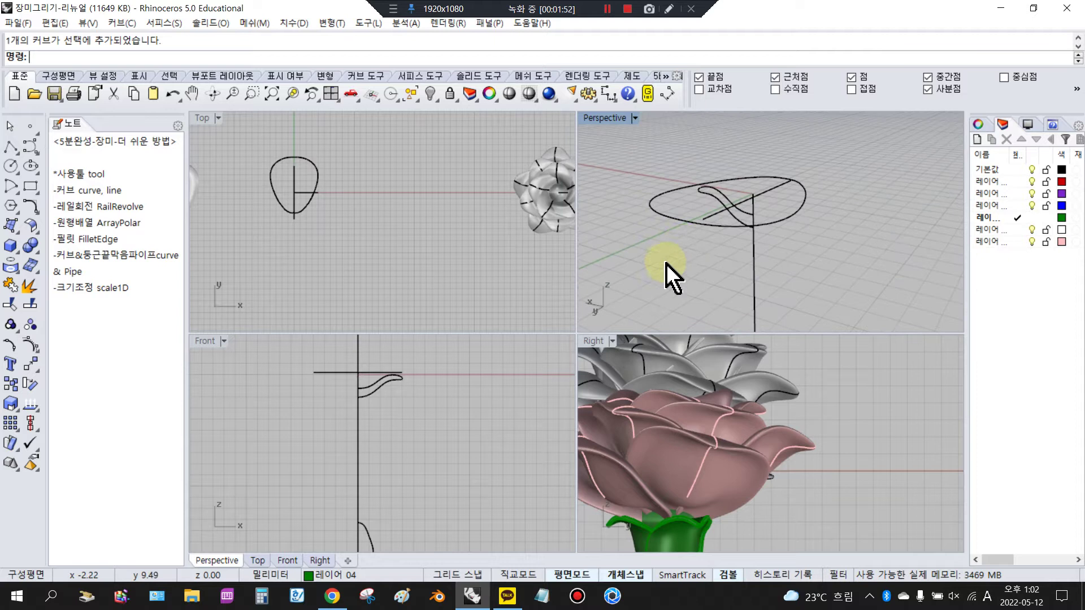
left_click(20, 232)
left_click_drag(79, 219, 258, 219)
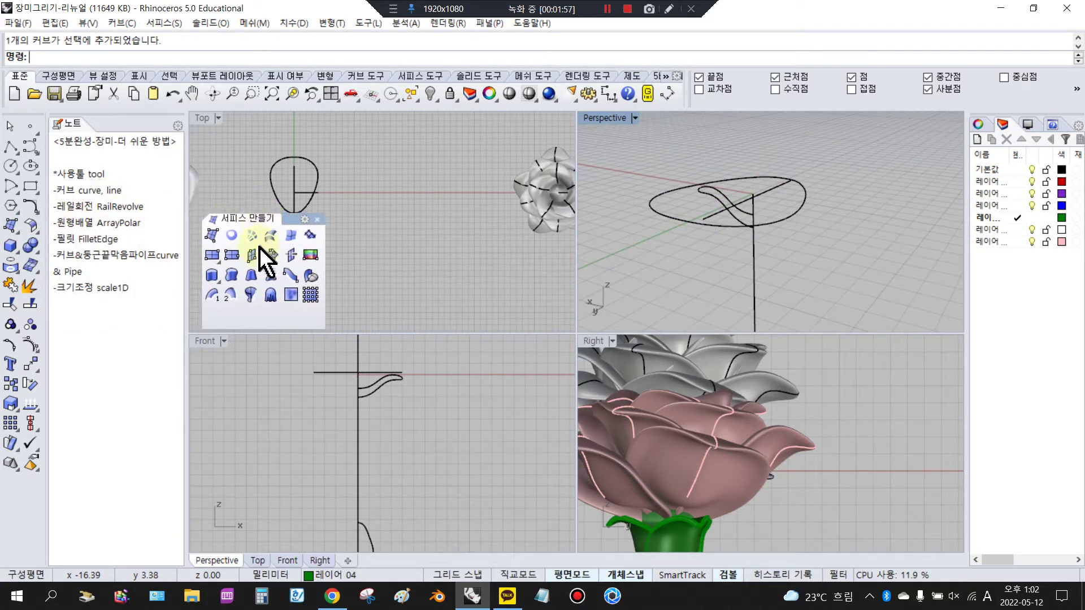
left_click(251, 294)
left_click(711, 199)
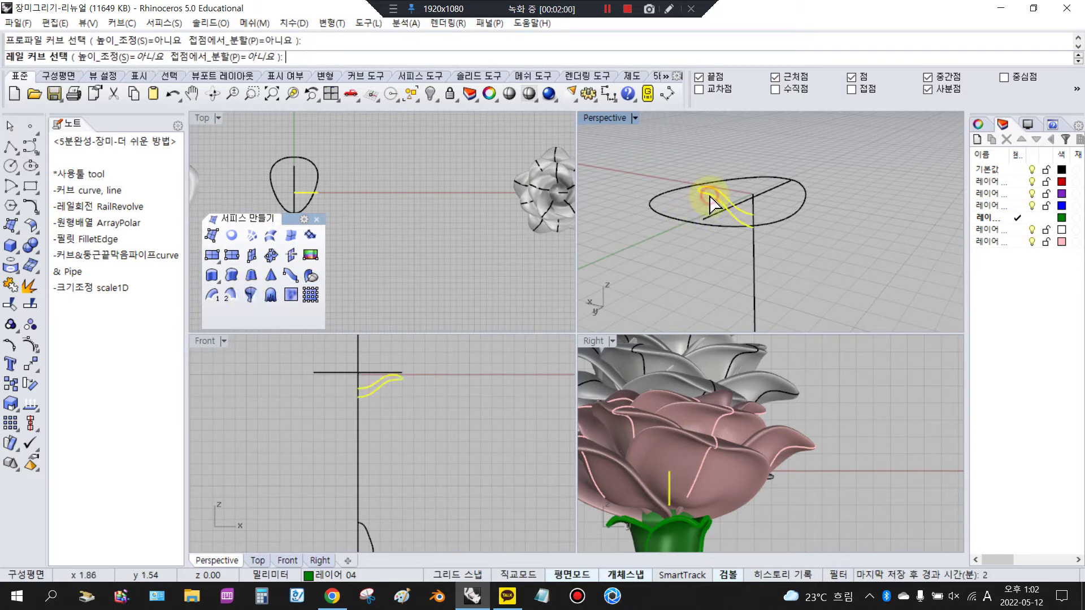
left_click(737, 179)
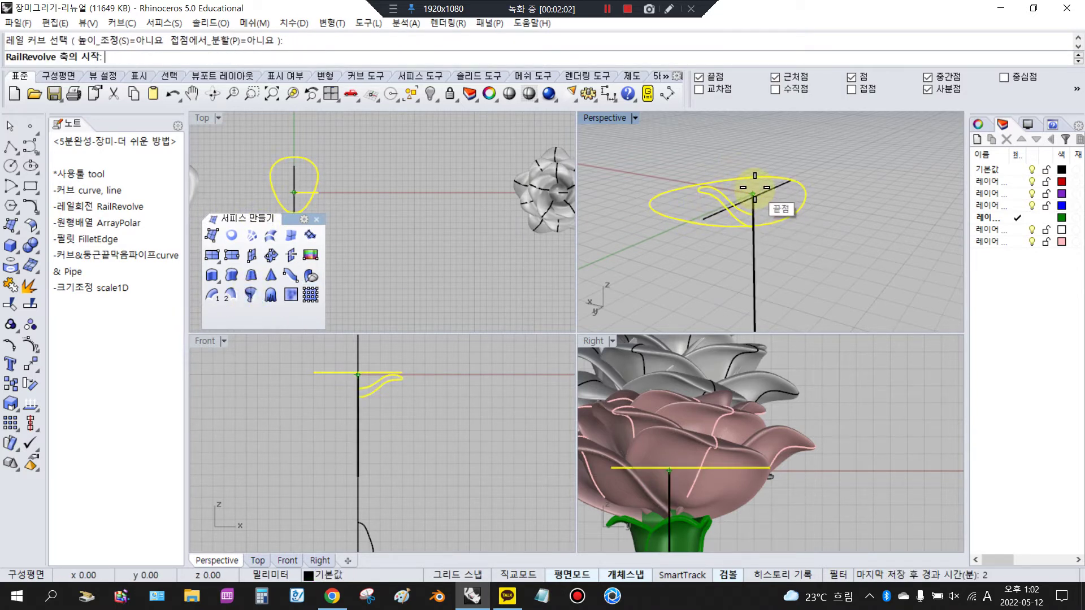
left_click(766, 188)
scroll(766, 188, "down", 2)
left_click(759, 253)
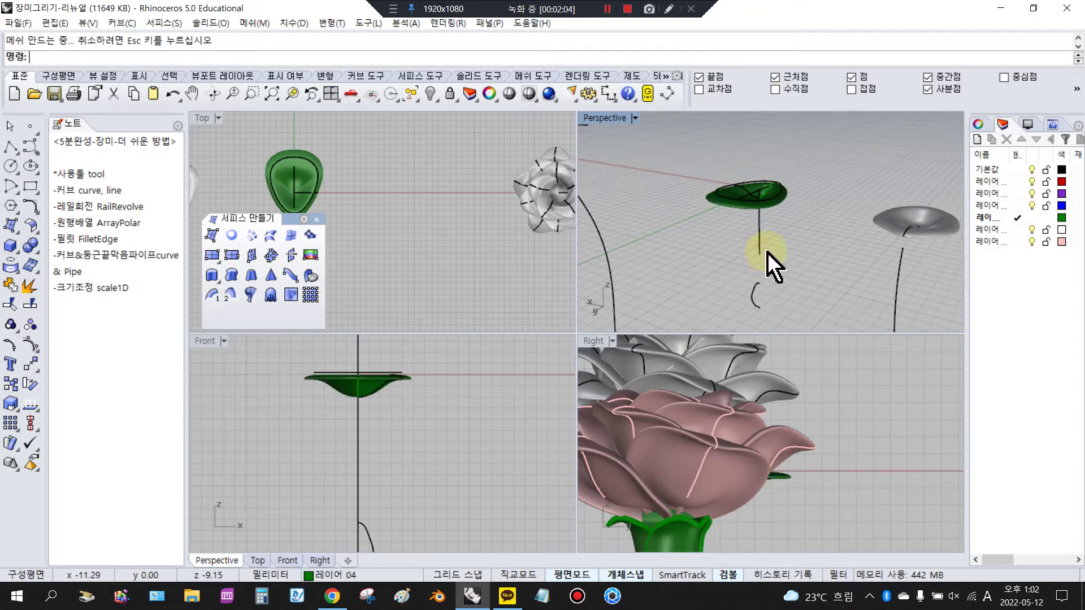
- Move the new petal surface to the pink layer 레이어 06 and make that layer current
scroll(758, 205, "up", 3)
left_click(806, 206)
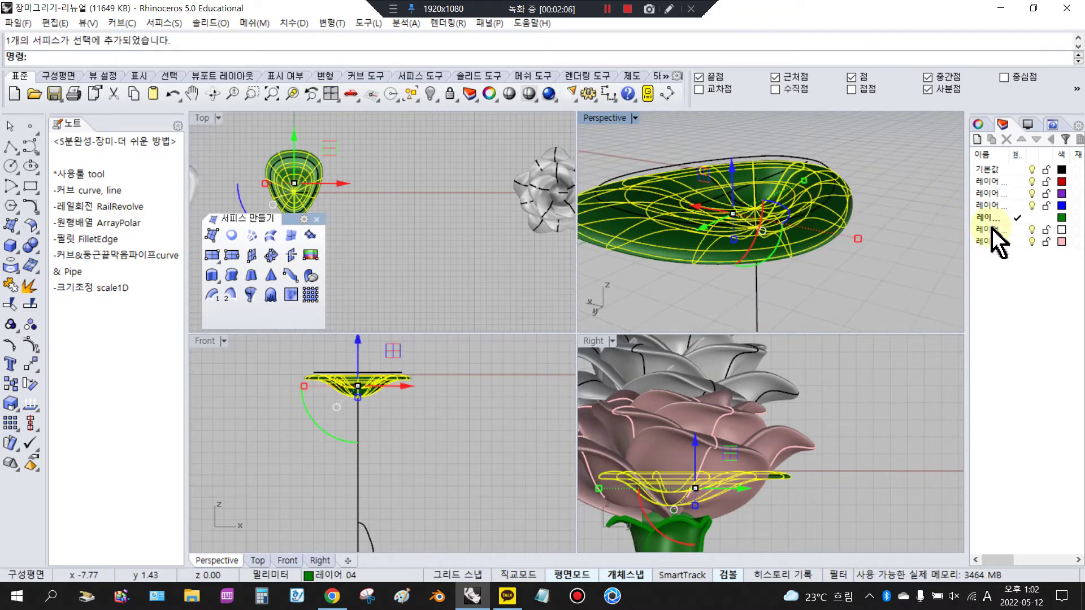
right_click(999, 245)
left_click(1040, 487)
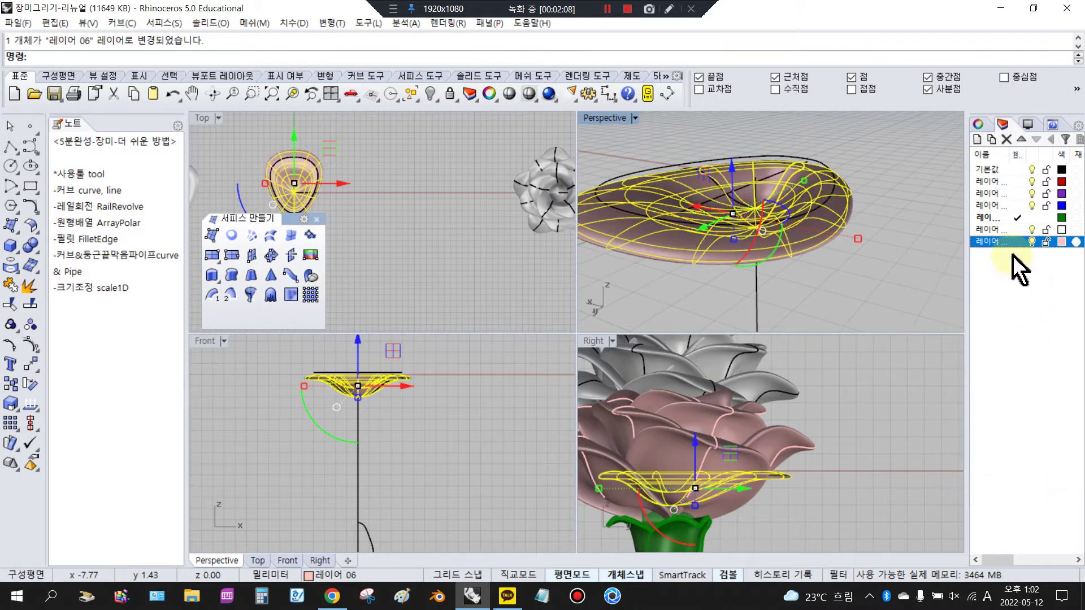
left_click(911, 174)
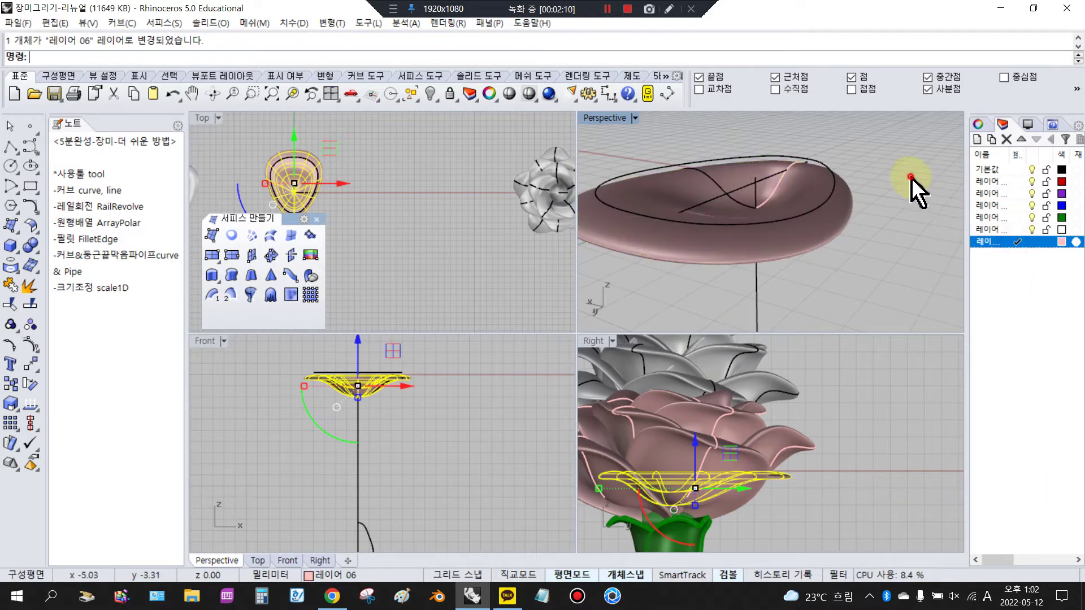
- Move the pink petal surface straight up off its curves in the Front view and inspect its shape from above
left_click(772, 240)
scroll(395, 438, "down", 4)
left_click_drag(366, 375, 368, 358)
left_click(446, 368)
scroll(903, 252, "down", 4)
right_click_drag(882, 199, 848, 170)
scroll(278, 189, "up", 3)
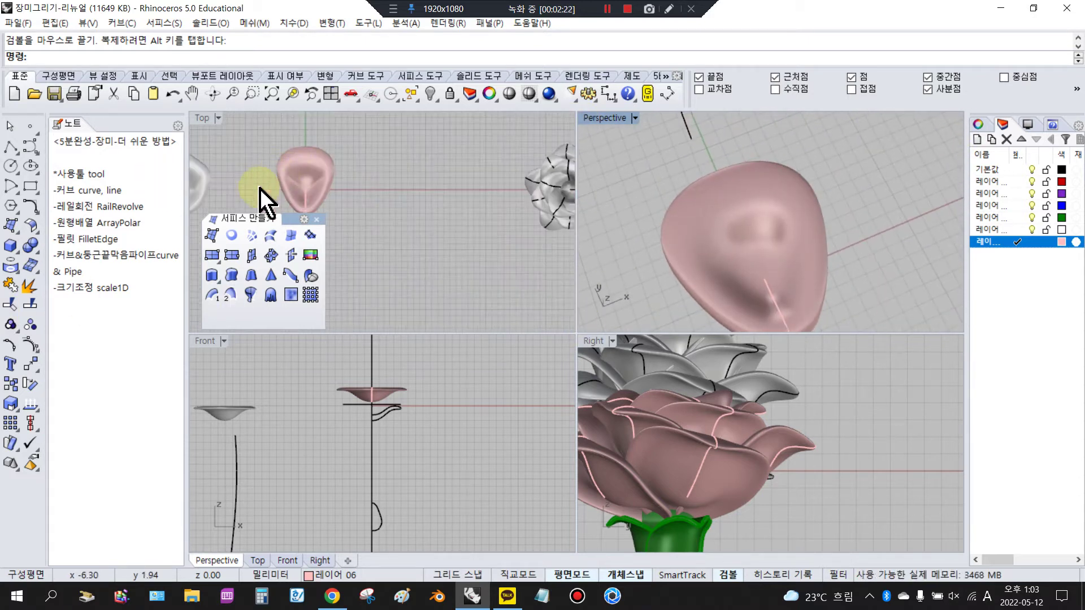
- Undo the pink petal's creation and the 180-degree rotation of the egg-shaped rail curve
left_click(173, 96)
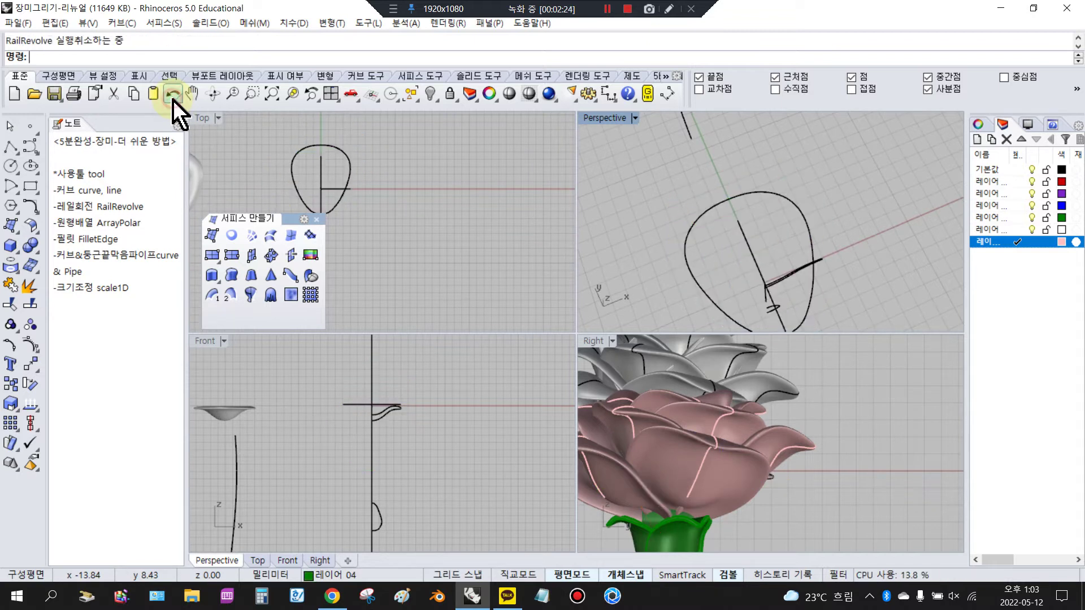
left_click(173, 96)
left_click(505, 170)
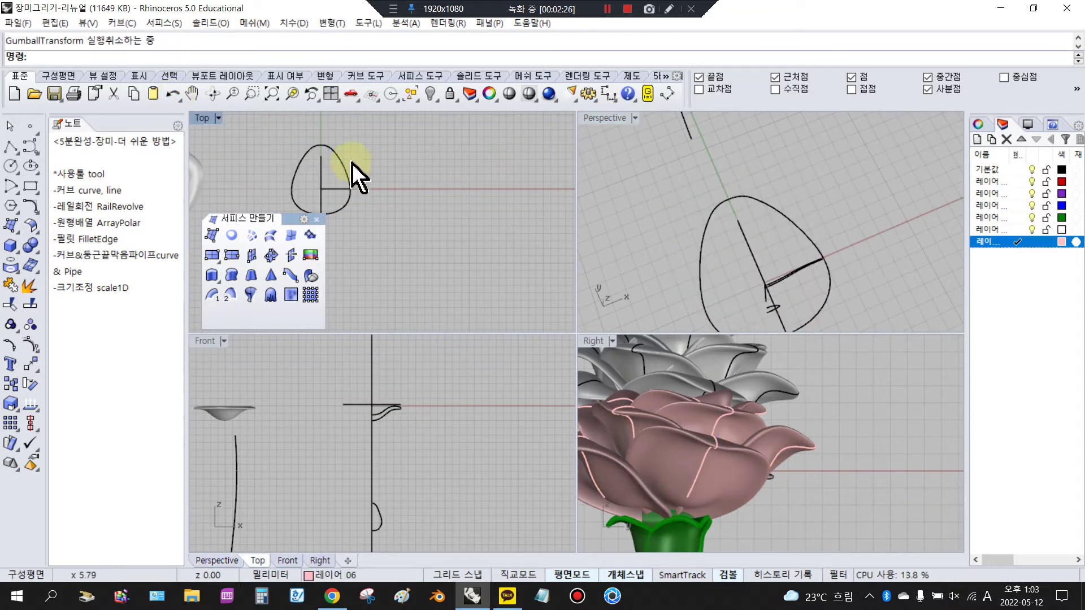
- Create a petal surface with RailRevolve from the S-shaped profile and egg-shaped rail, using the vertical line as the revolve axis
left_click(334, 154)
left_click(252, 294)
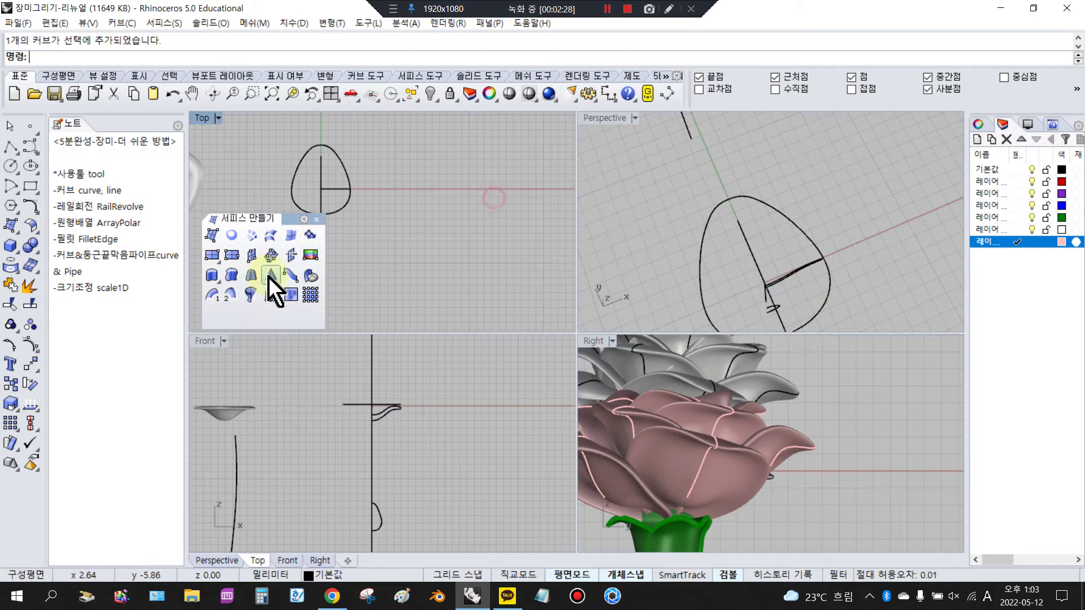
right_click_drag(815, 246, 813, 225)
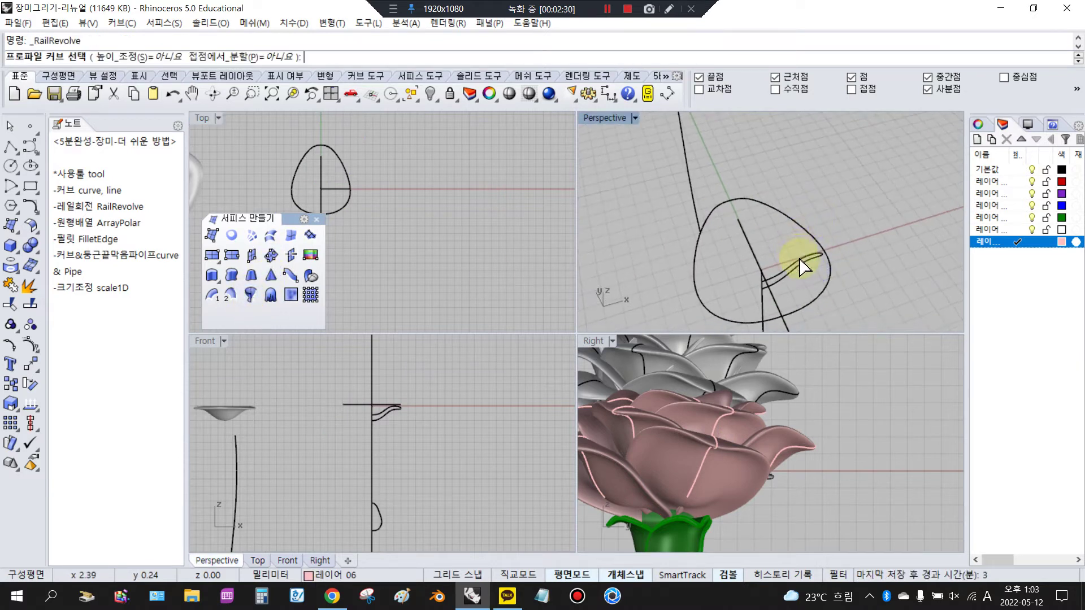
left_click(801, 259)
left_click(808, 233)
right_click_drag(729, 297, 780, 262)
left_click(771, 219)
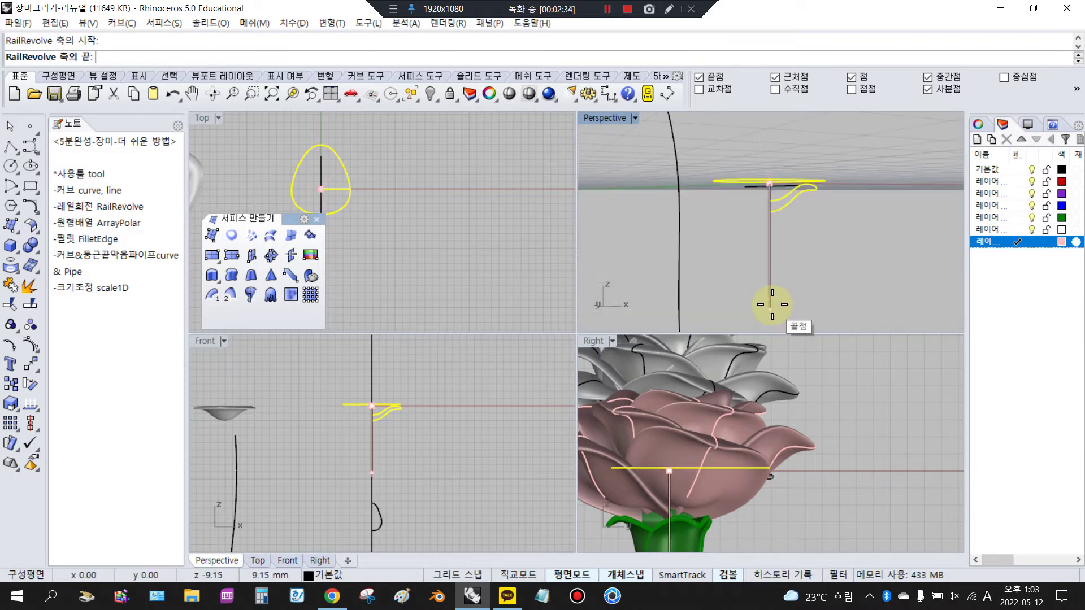
left_click(769, 308)
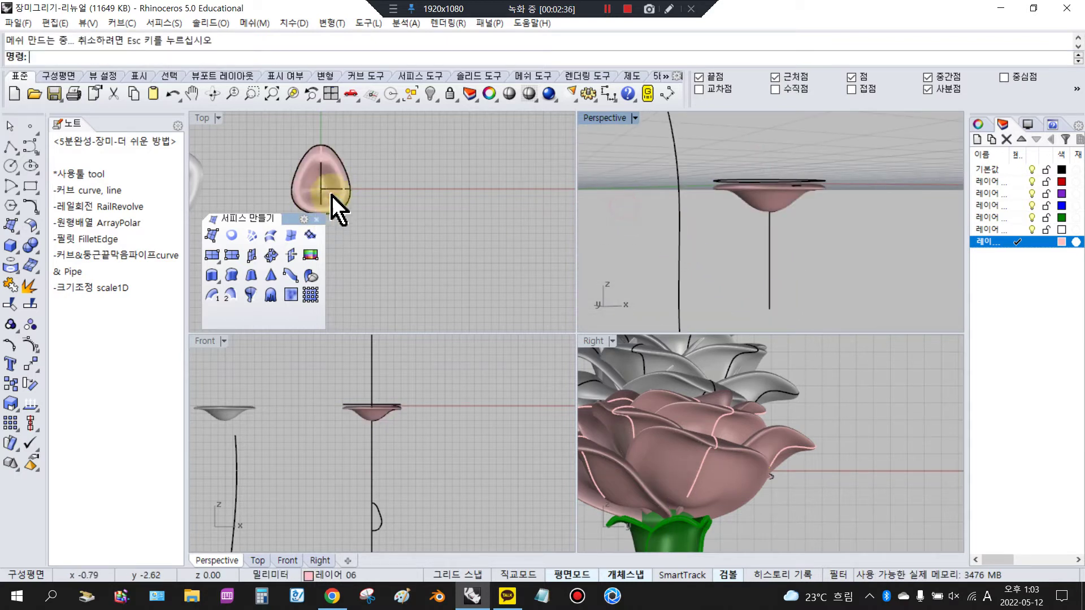
- Compare the new pink petal and its egg-shaped rail with the grey petal in the Top view
left_click(333, 168)
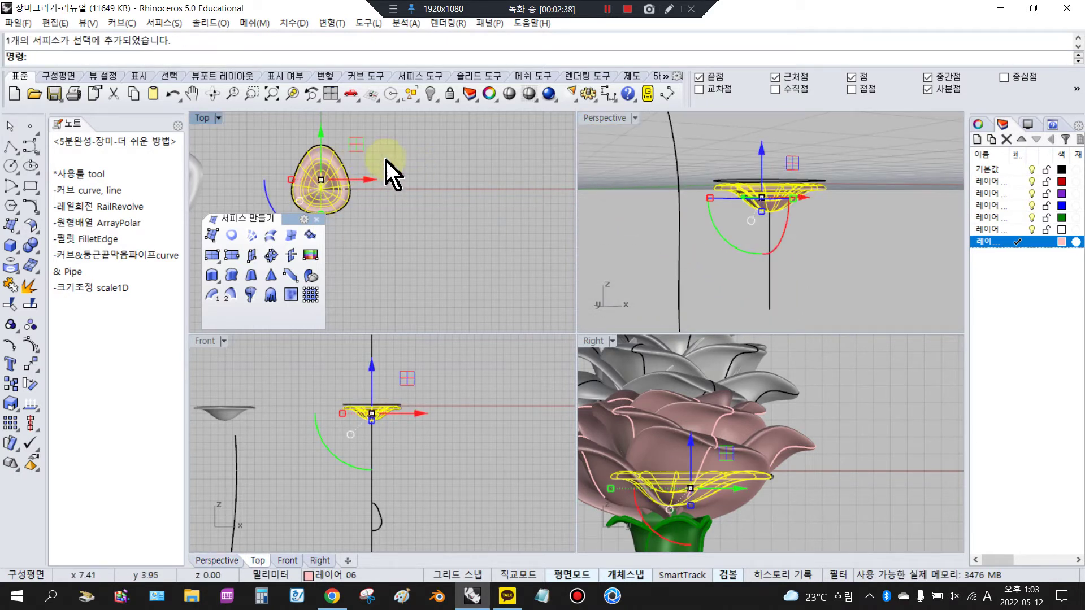
left_click(454, 153)
scroll(453, 153, "down", 6)
scroll(310, 176, "up", 4)
left_click(314, 165)
scroll(331, 162, "up", 4)
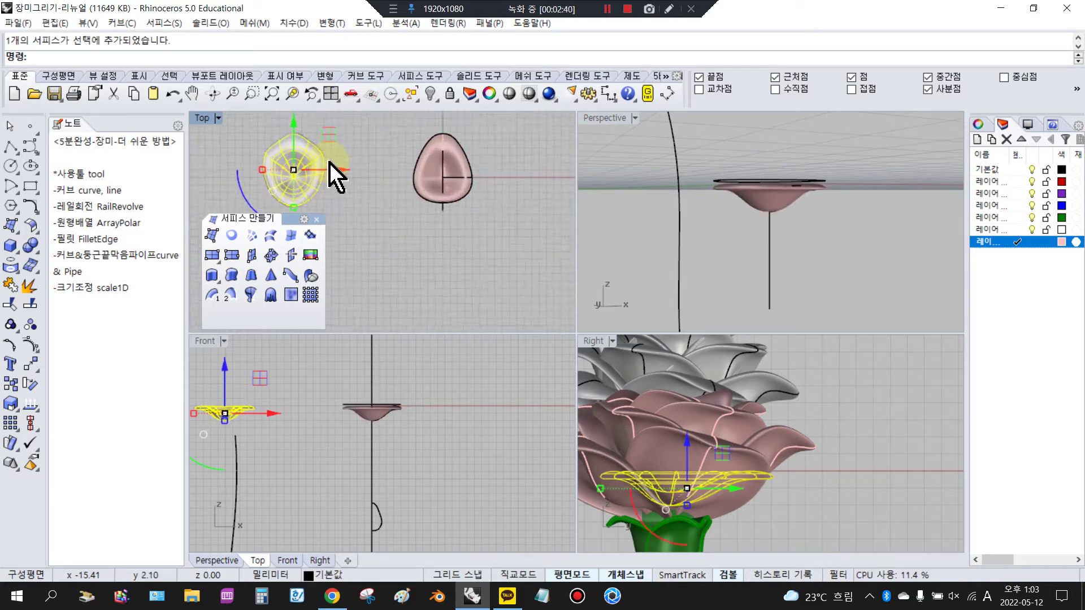
left_click(443, 145)
scroll(290, 148, "up", 1)
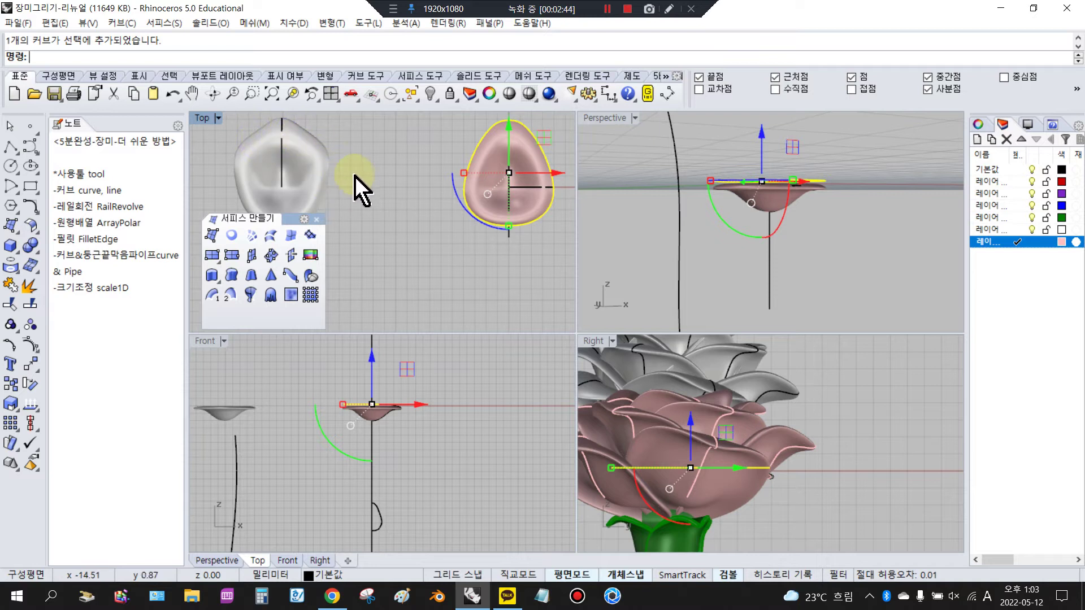
left_click(388, 181)
scroll(387, 181, "down", 4)
scroll(472, 164, "up", 2)
left_click(451, 161)
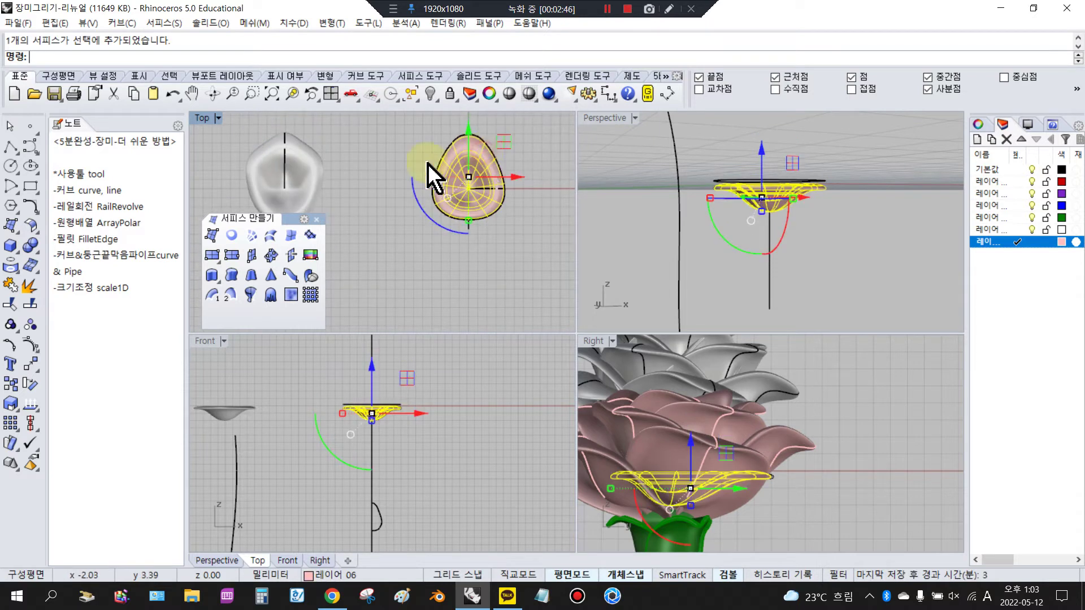
scroll(384, 182, "down", 6)
scroll(486, 186, "up", 3)
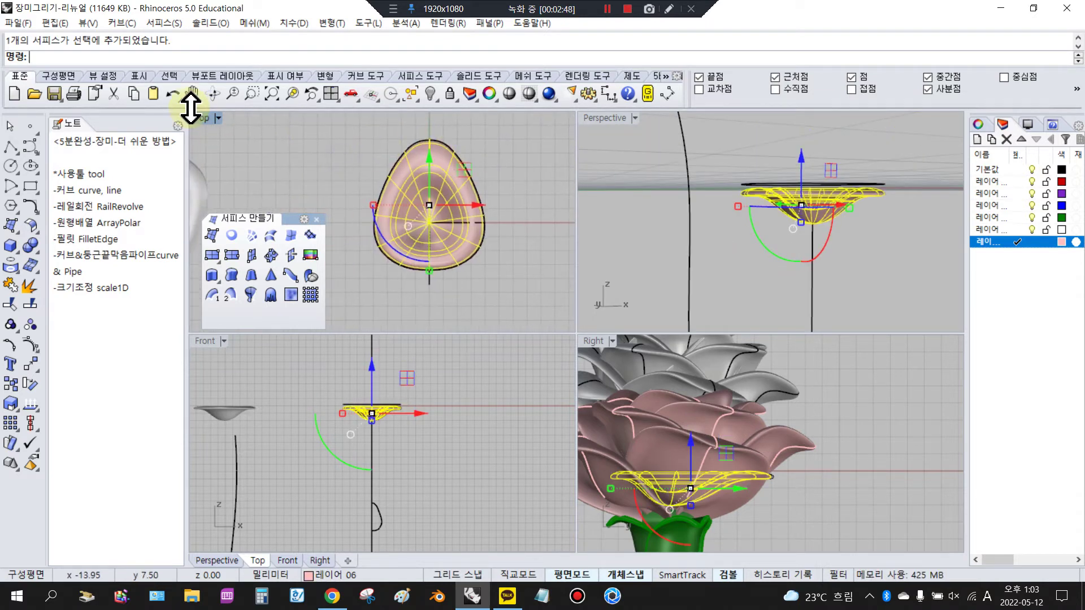
- Turn on the pink petal's control points in the maximized Top view and pull the narrow tip's end points outward
double_click(203, 120)
scroll(395, 180, "down", 2)
left_click(25, 349)
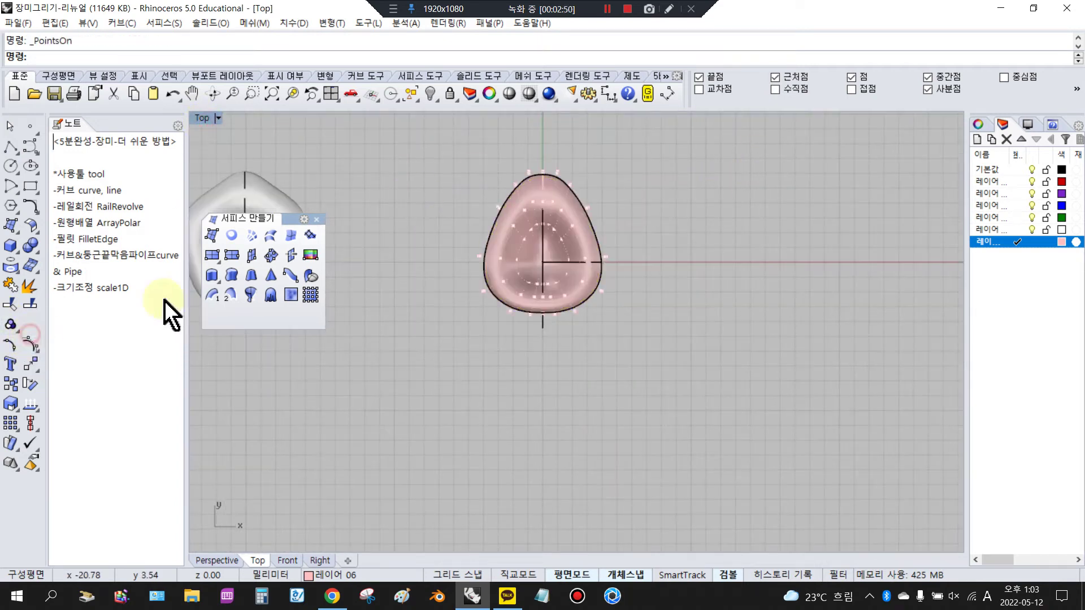
scroll(546, 181, "up", 3)
left_click_drag(427, 164, 583, 192)
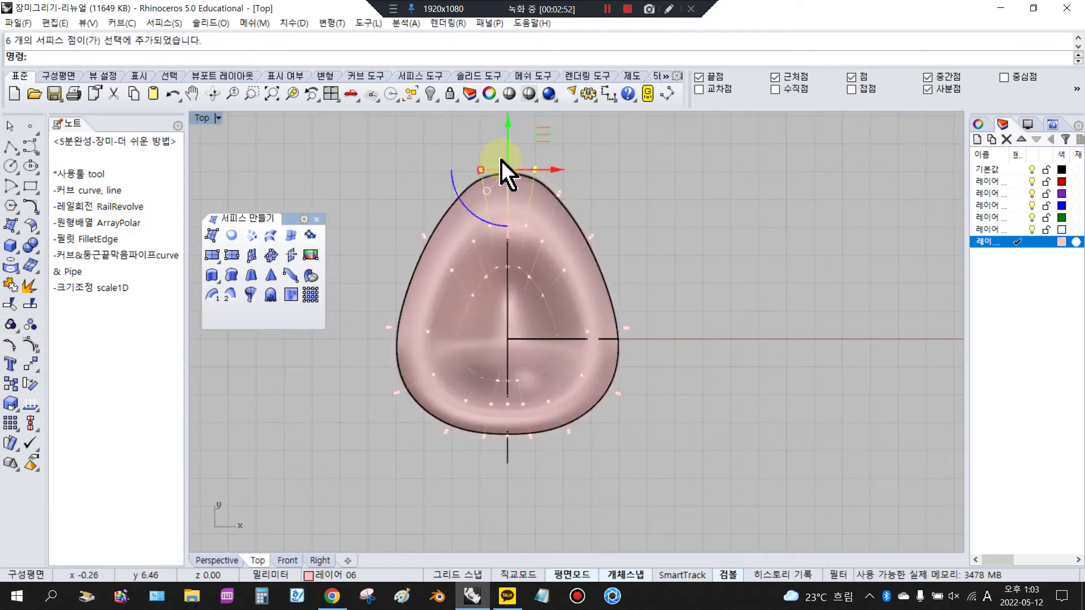
left_click_drag(511, 157, 511, 141)
- Spread the second row of control points near the pink petal's tip horizontally from the centre line with Scale1D
left_click_drag(407, 177, 571, 205)
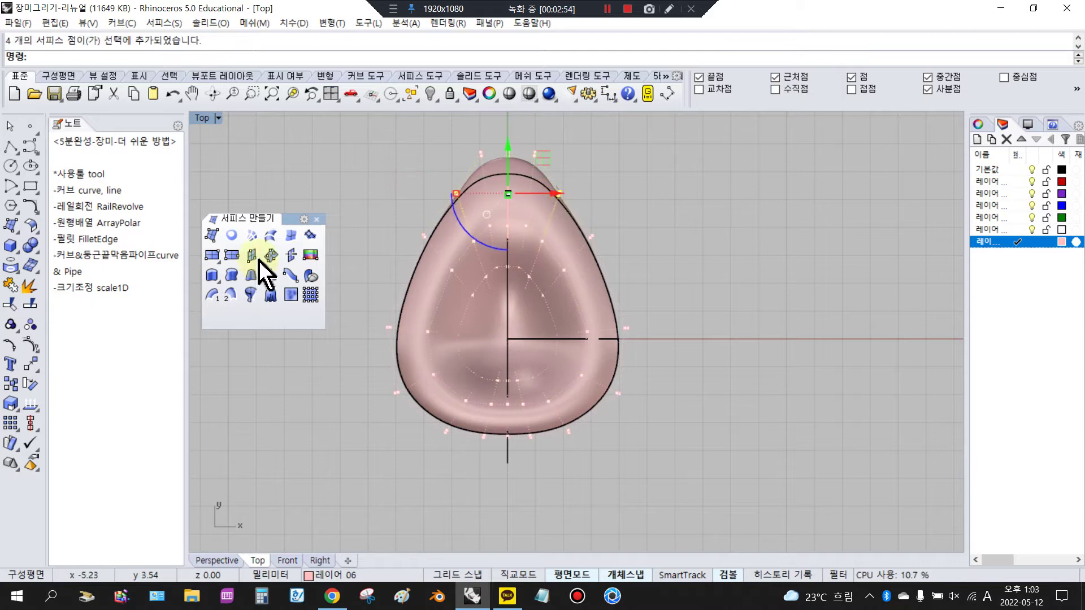
left_click(18, 407)
left_click_drag(29, 396, 223, 355)
left_click(261, 376)
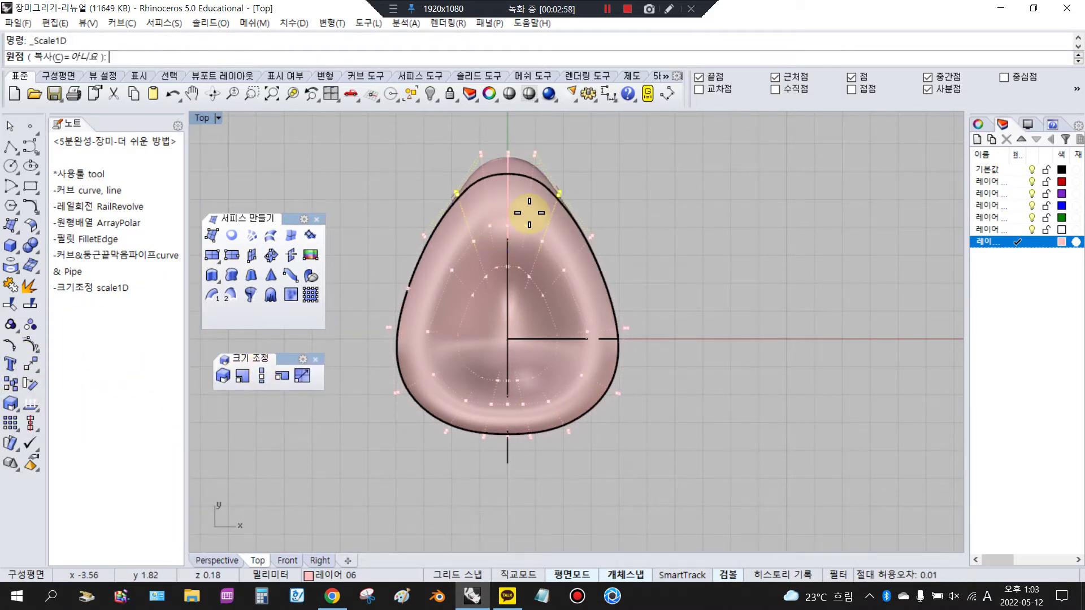
left_click(507, 228)
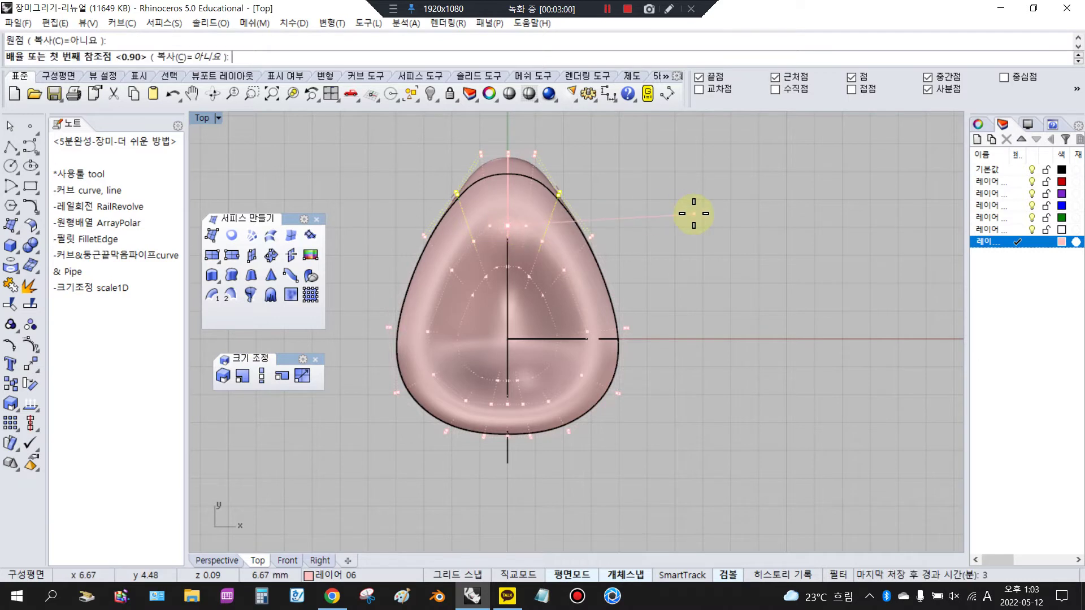
left_click(689, 214)
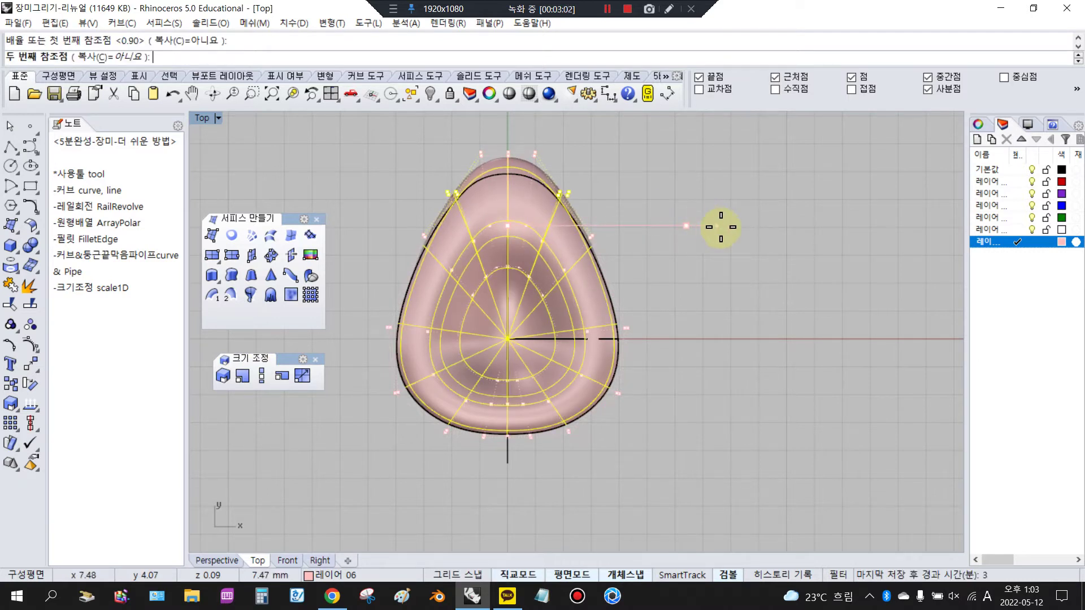
left_click(740, 240)
- Widen the third row of control points below the tip horizontally with Scale1D to broaden the petal's shoulders
left_click_drag(378, 202, 654, 252)
right_click(654, 251)
left_click(512, 216)
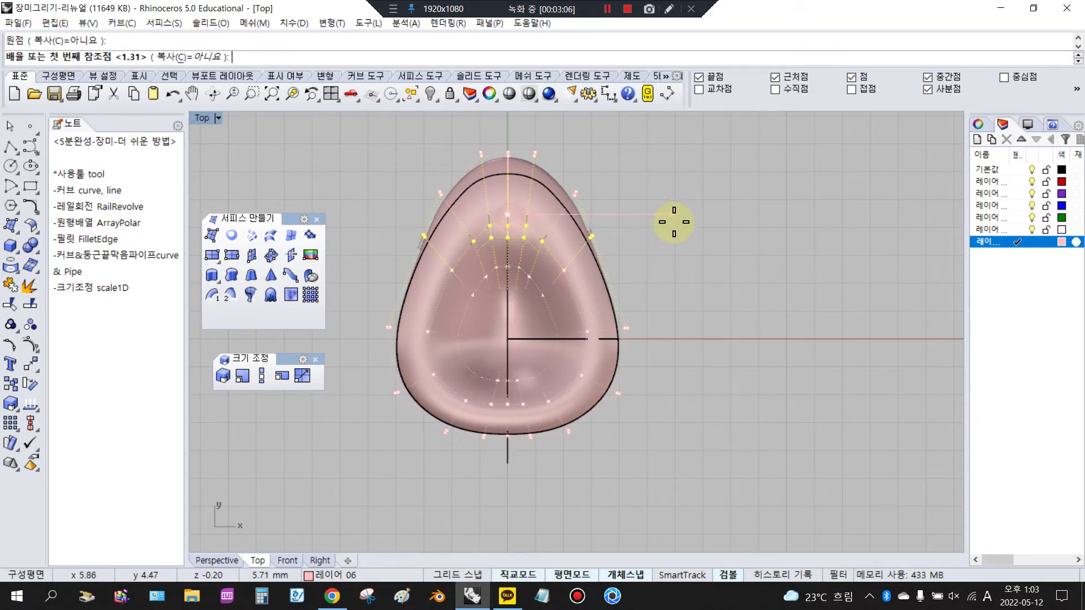
left_click(740, 220)
left_click(756, 238)
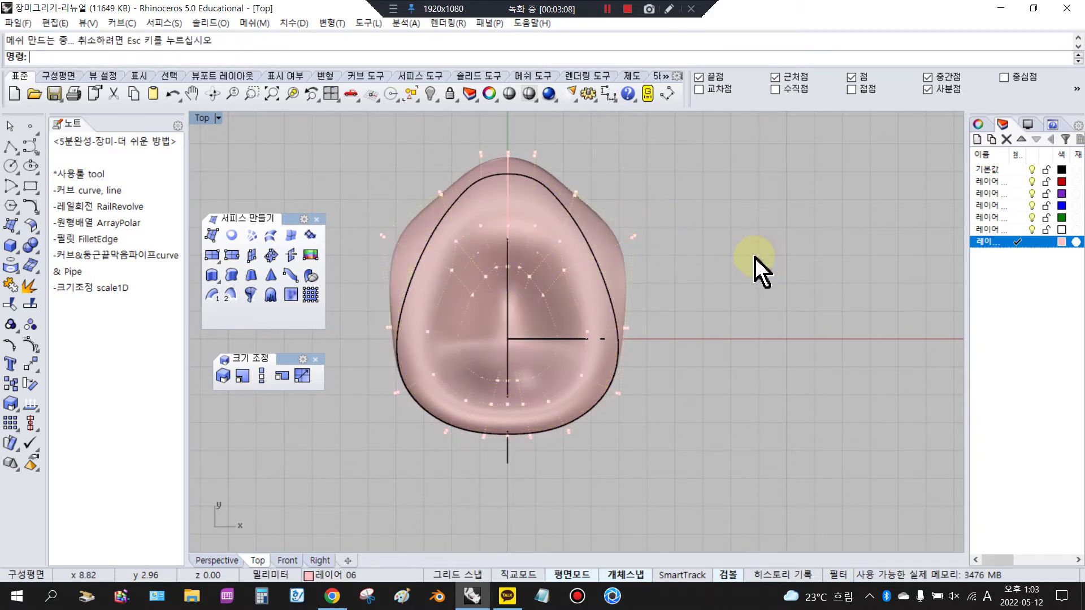
- Delete the reshaped pink petal surface
left_click(603, 243)
key("Delete")
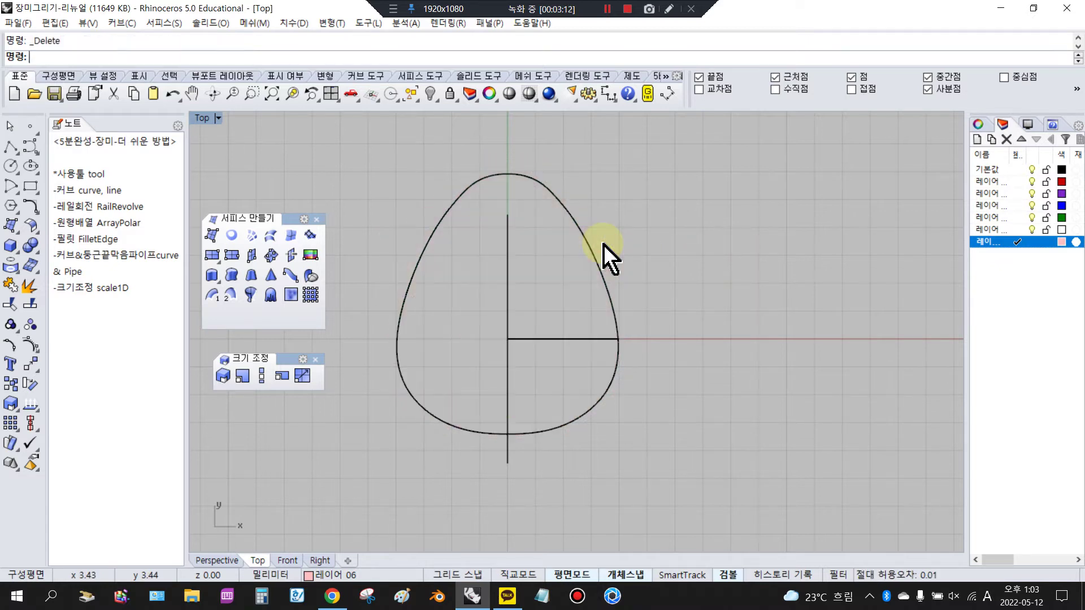
- Isolate the grey pentagonal petal by selecting it, inverting the selection and hiding all other objects in the four-view layout
scroll(602, 271, "down", 5)
scroll(485, 296, "up", 2)
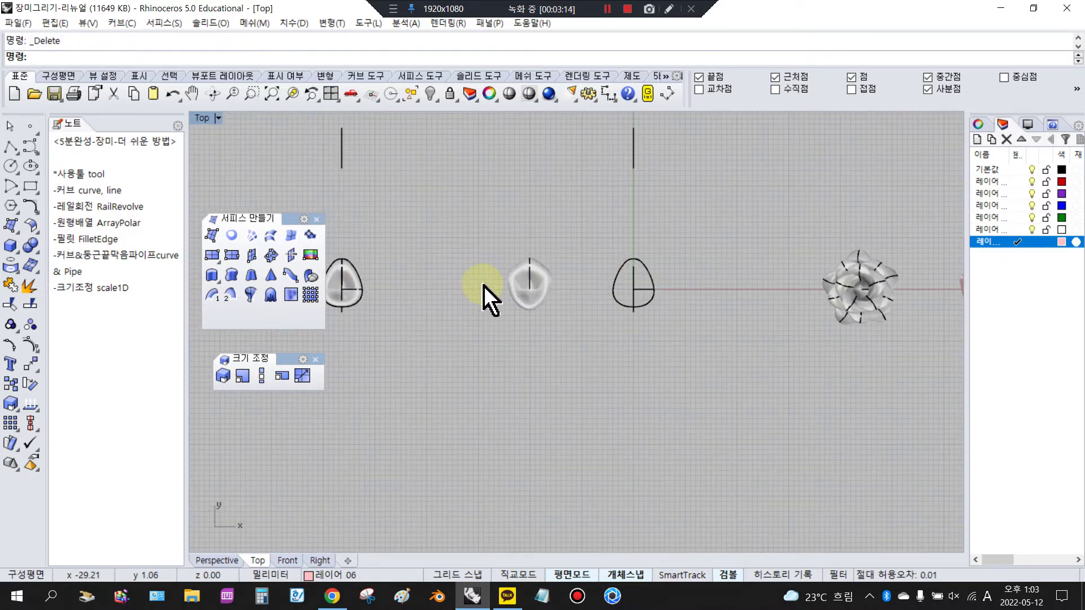
left_click(543, 278)
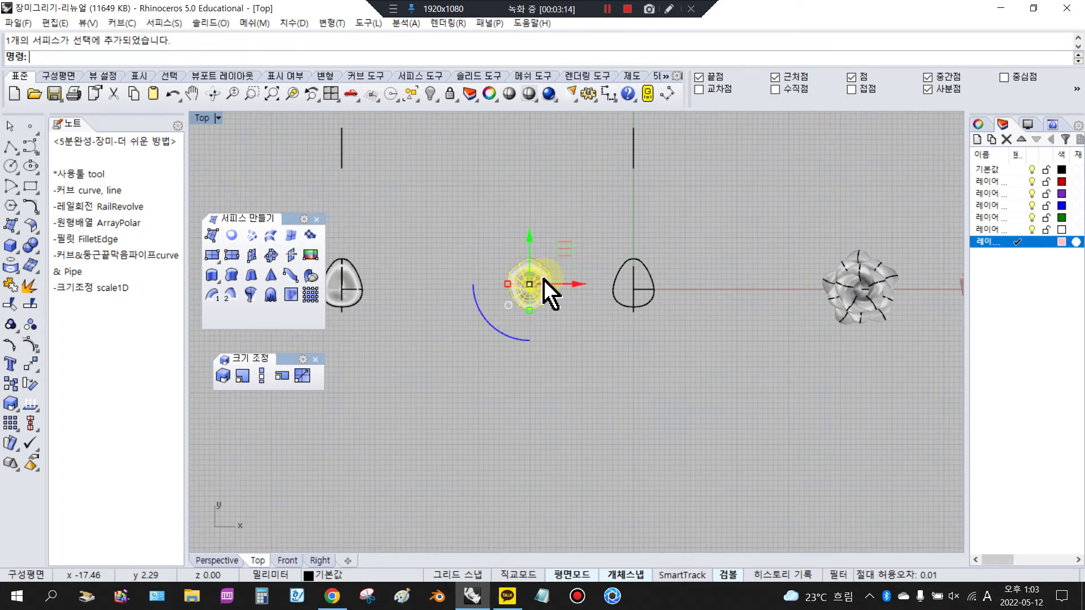
double_click(210, 122)
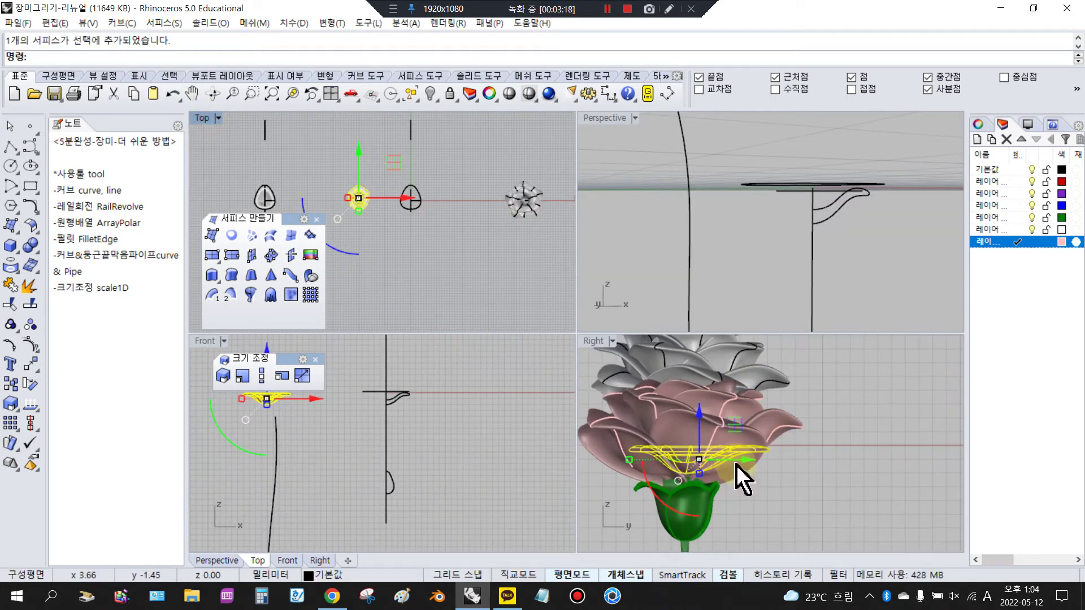
scroll(744, 480, "down", 1)
left_click(411, 94)
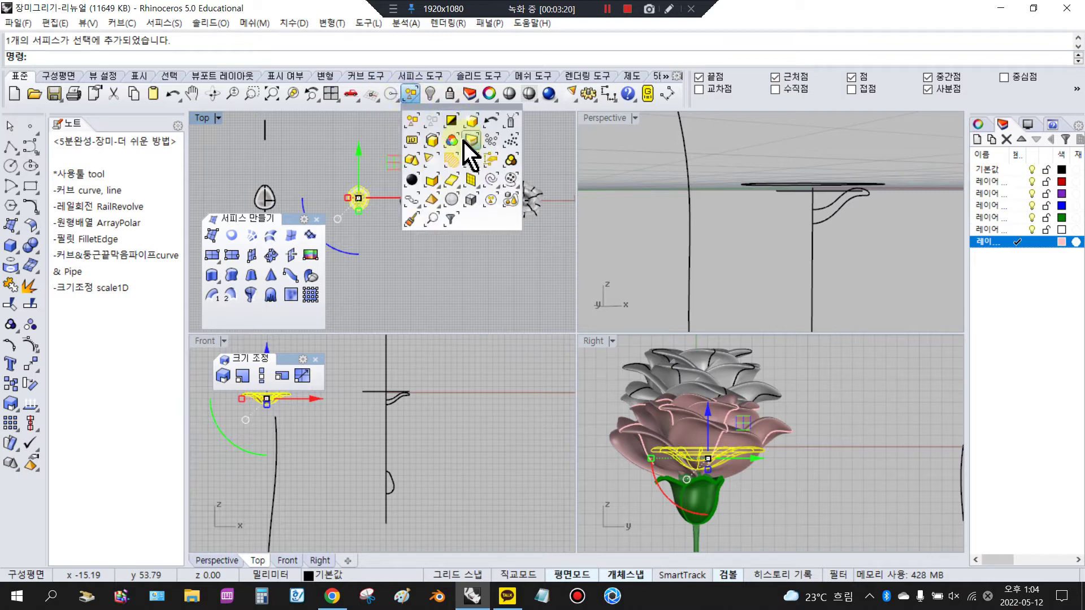
left_click(452, 121)
left_click(431, 95)
- Move the grey petal horizontally in the Top view so it sits at the origin
left_click(373, 222)
left_click_drag(411, 224, 454, 233)
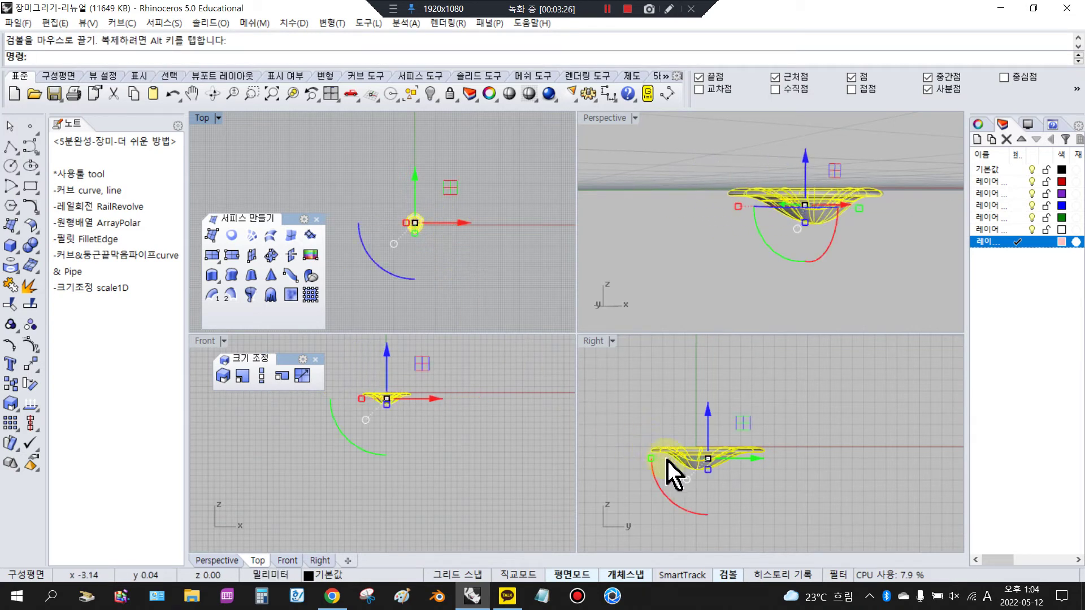
left_click(812, 438)
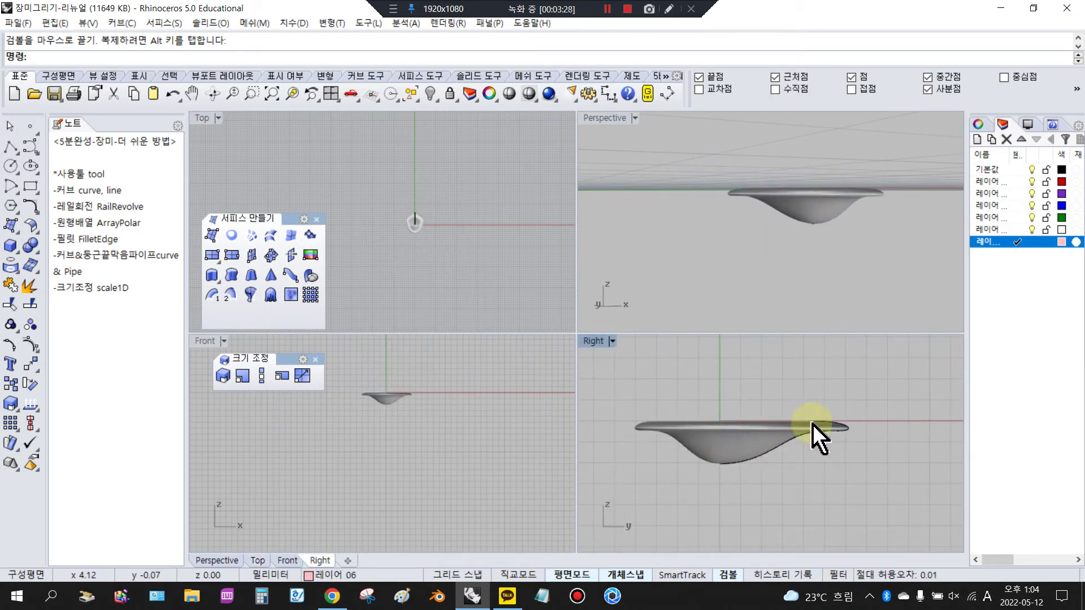
- Turn on the grey petal's control points in the maximized Right view and rotate its tip points slightly downward
double_click(595, 340)
left_click(598, 346)
left_click(27, 341)
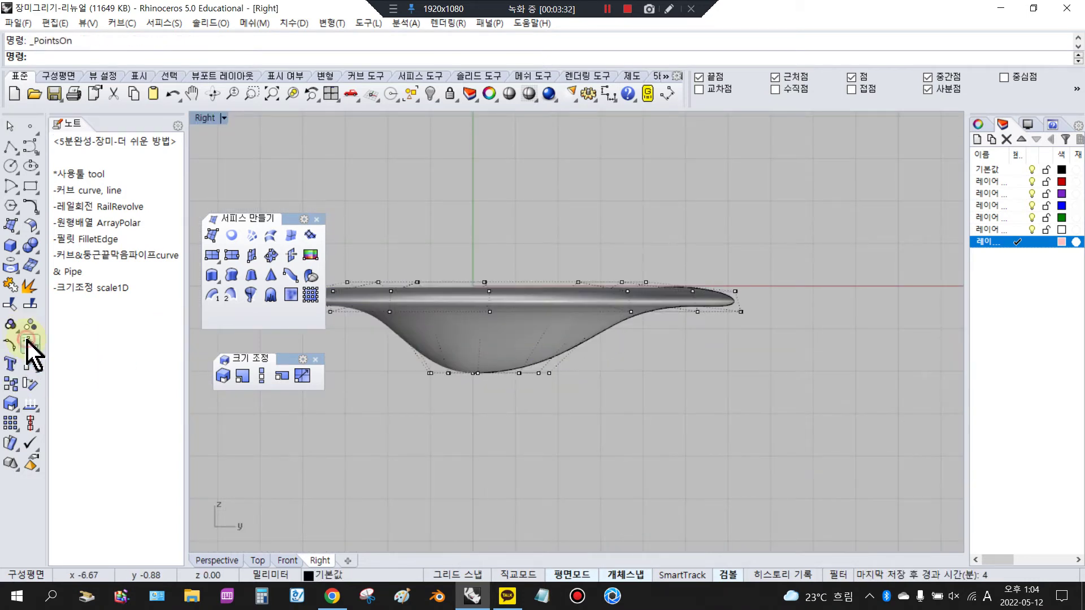
left_click_drag(728, 314, 730, 318)
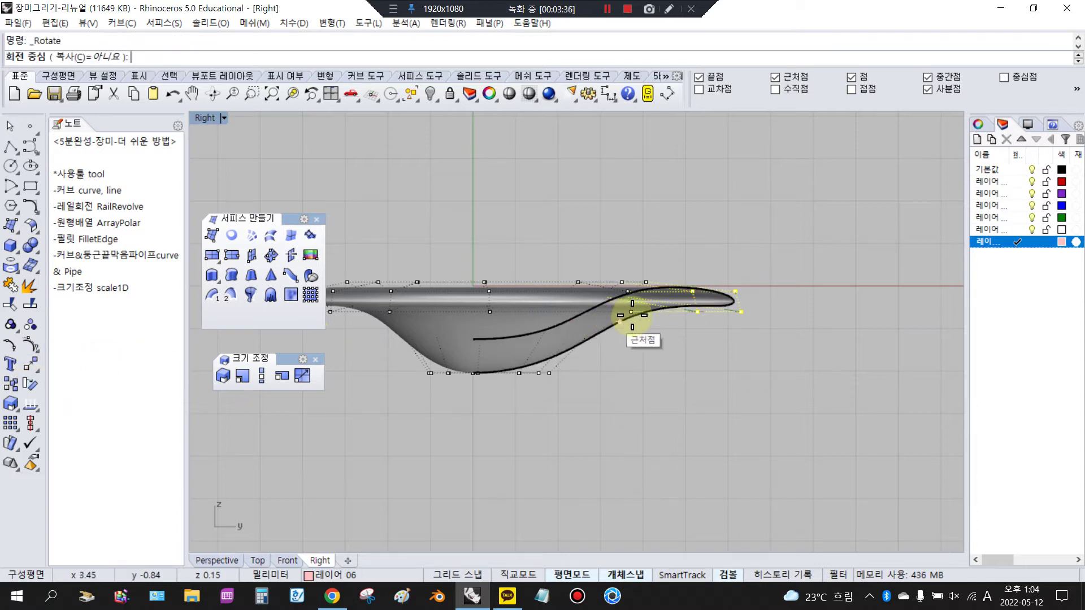
left_click(628, 296)
left_click(766, 264)
left_click(743, 255)
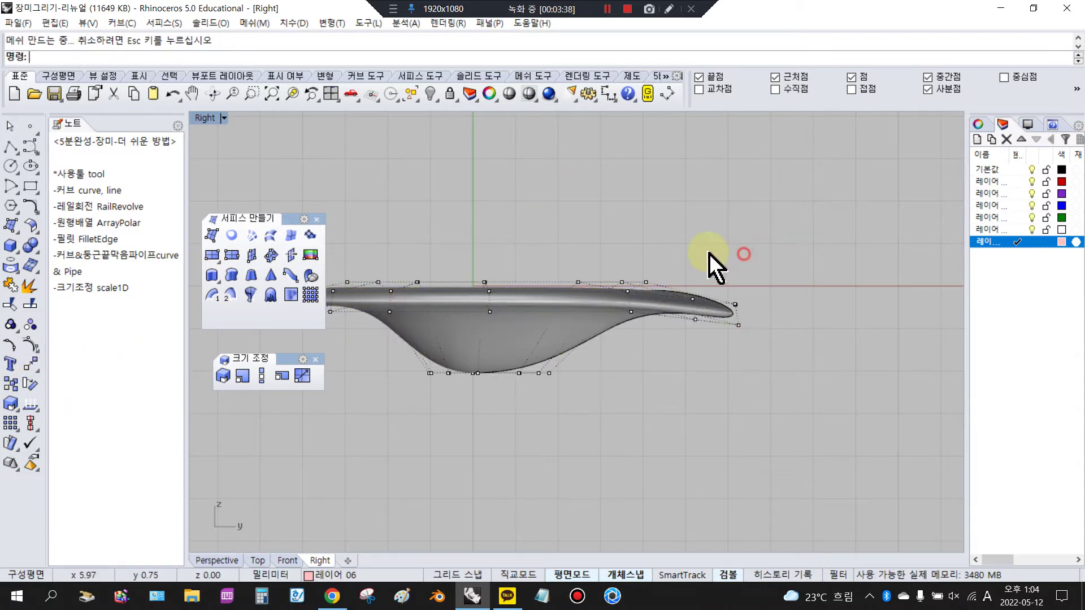
- Rotate the petal tip's control points further downward about a point on the petal's upper edge
left_click_drag(753, 351, 760, 350)
right_click(760, 346)
left_click(641, 291)
left_click(776, 276)
left_click(767, 286)
- Rotate only the outermost tip control points downward to curl the end of the petal
left_click_drag(710, 259, 770, 372)
right_click(770, 373)
left_click(647, 293)
left_click(746, 311)
left_click(798, 355)
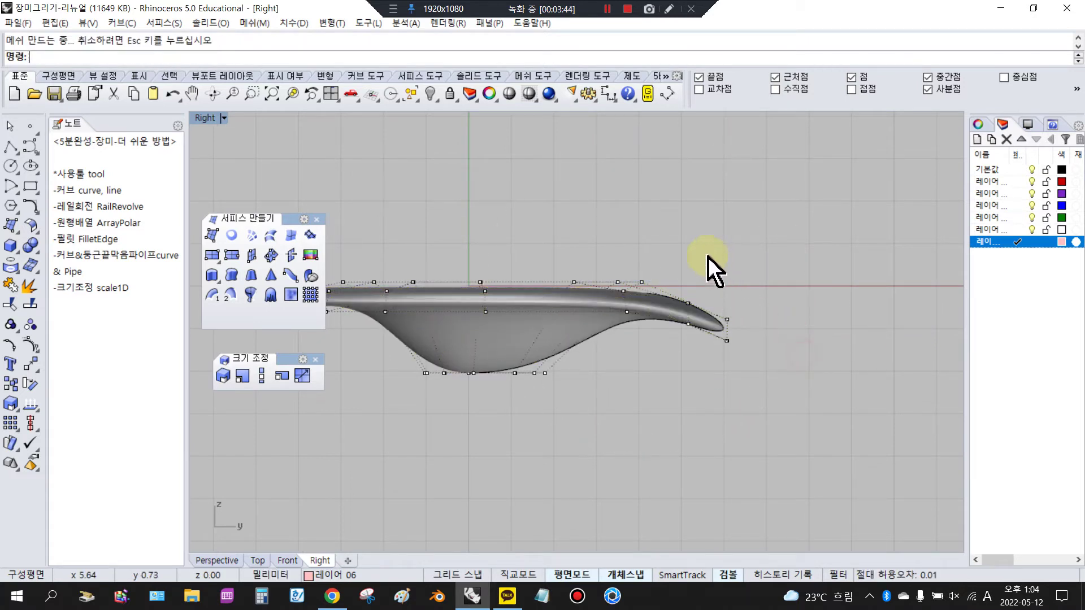
- Rotate the petal's end control points slightly downward once more about a point inside the bend
left_click_drag(757, 340, 797, 396)
right_click(648, 306)
left_click(630, 308)
left_click(822, 297)
left_click(818, 310)
left_click(818, 310)
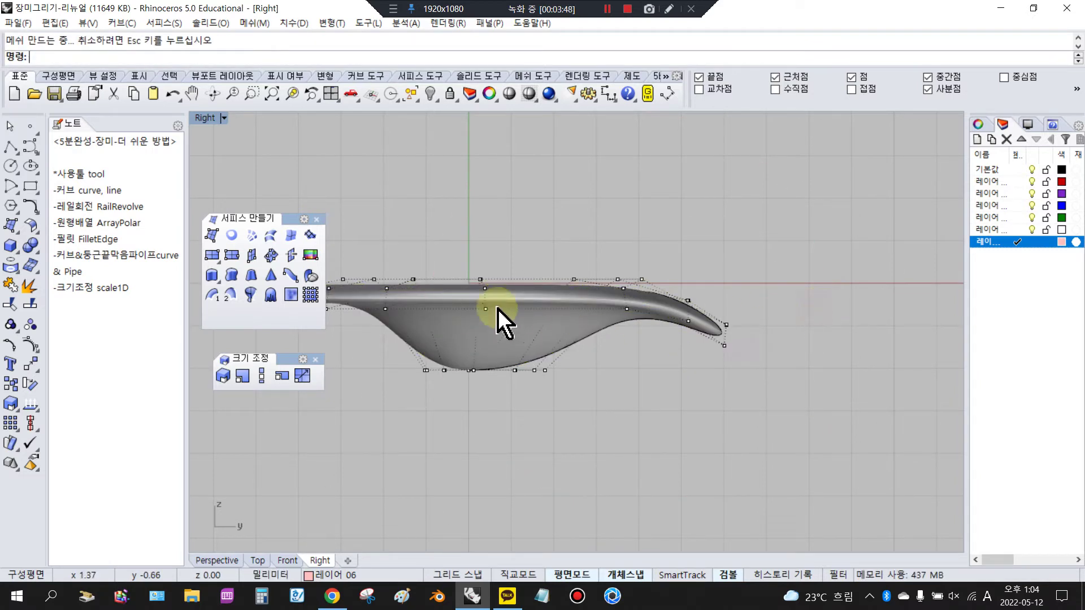
- Select the petal tip's control points and turn them a little further downward with the gumball's rotation handle
scroll(368, 309, "down", 3)
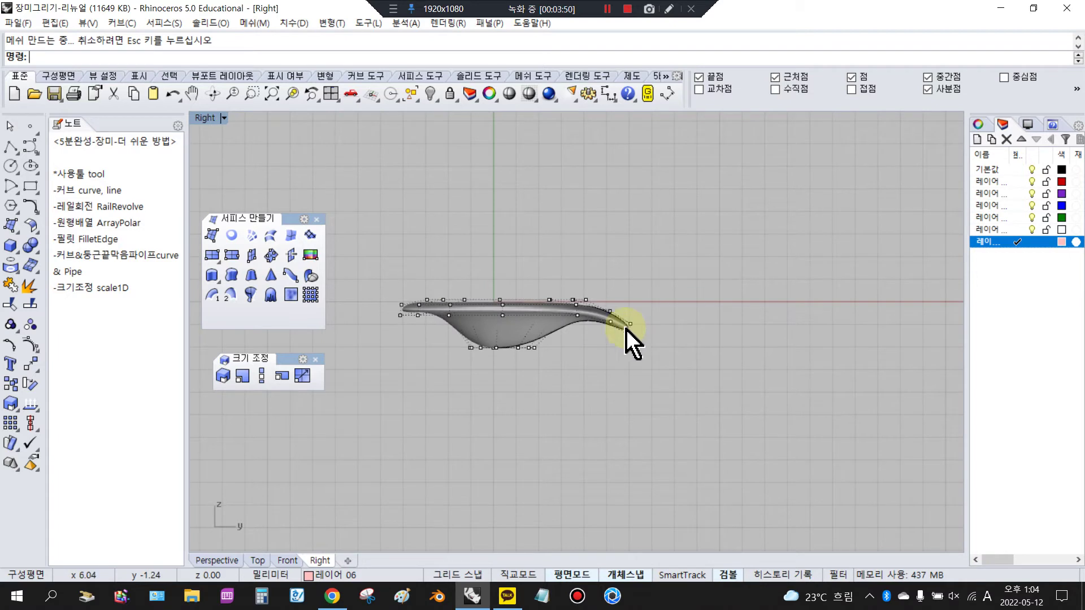
scroll(616, 322, "up", 6)
scroll(644, 235, "down", 2)
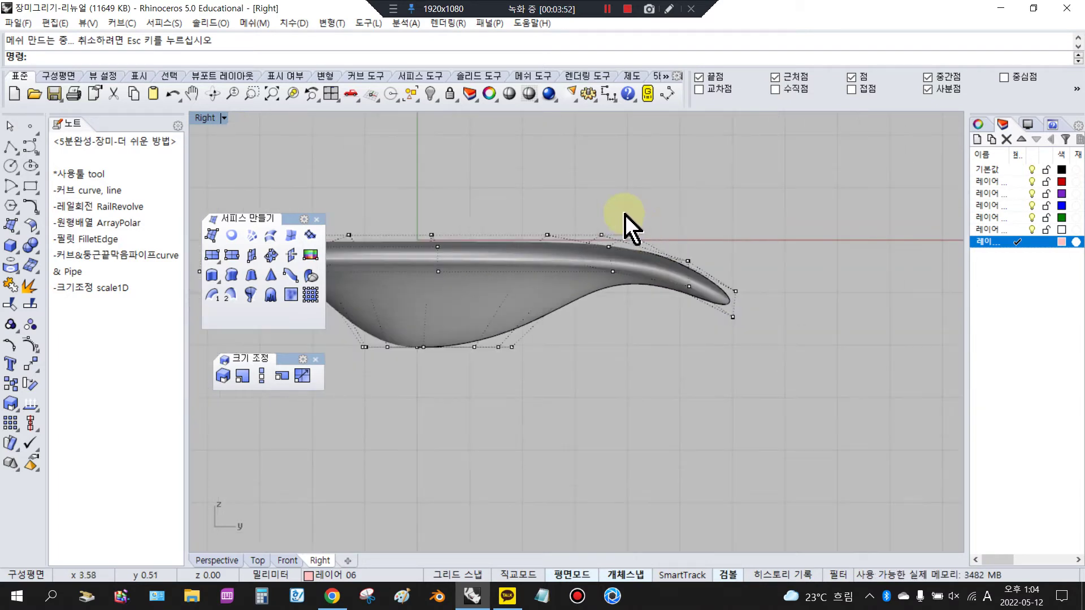
left_click_drag(771, 336, 768, 334)
mouse_move(672, 332)
left_mouse_down()
mouse_move(651, 322)
mouse_move(659, 328)
left_mouse_up()
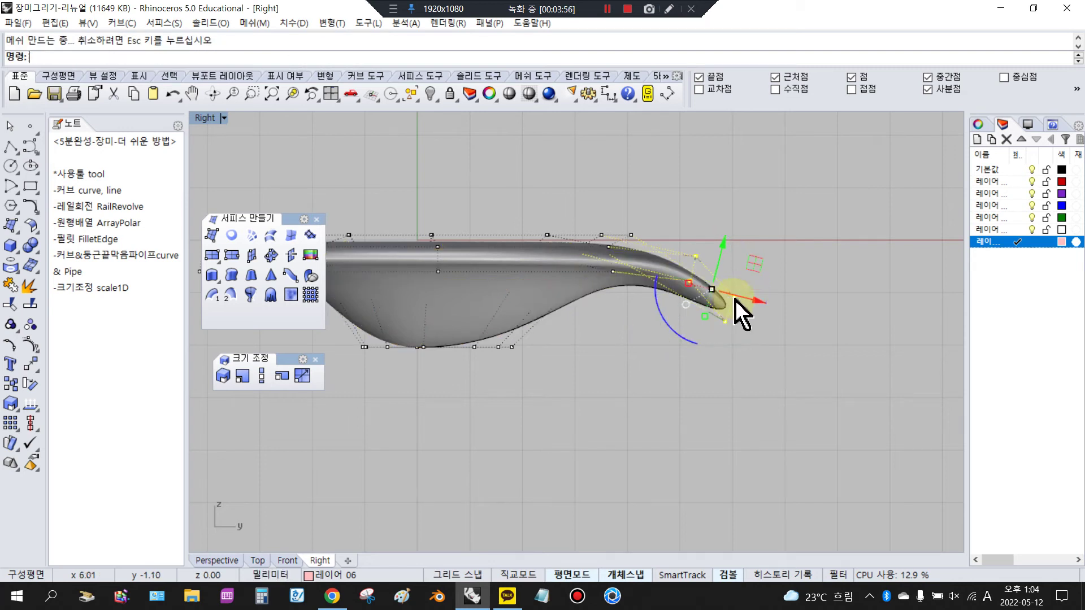
- Pull the petal tip's outermost control points inward toward the bend to tighten the downward curl
left_click_drag(749, 305, 713, 312)
left_click(746, 326)
left_click_drag(671, 356, 719, 321)
left_click_drag(703, 271, 698, 284)
left_click_drag(722, 325, 689, 315)
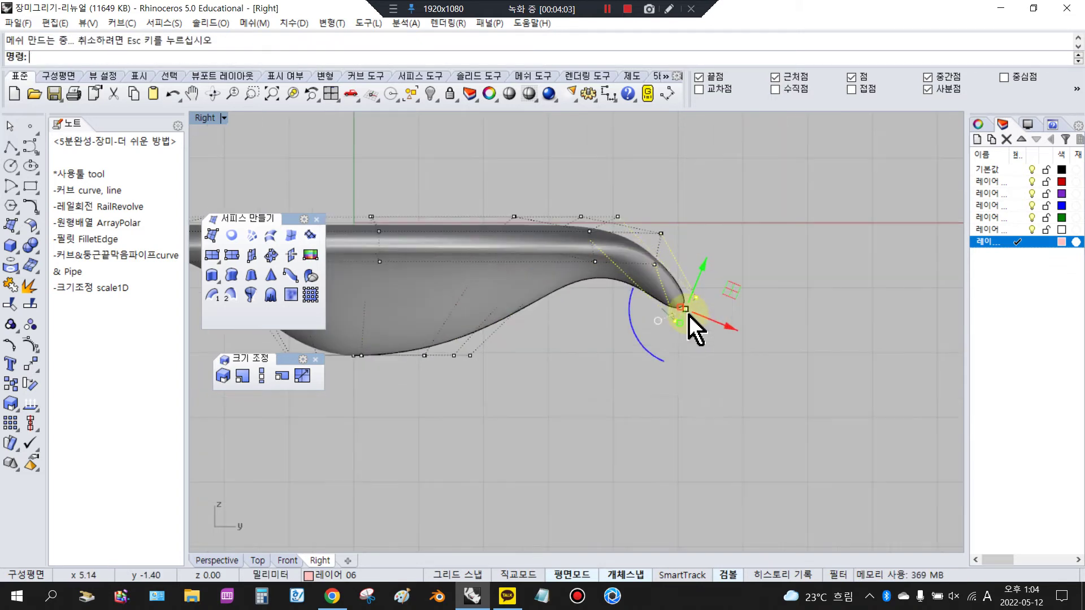
- Select the control points of the petal's bend and tip together and rotate them slightly to refine the curve
left_click(693, 362)
scroll(688, 333, "down", 4)
scroll(617, 259, "up", 4)
left_click_drag(591, 232, 786, 414)
left_click_drag(621, 352, 754, 336)
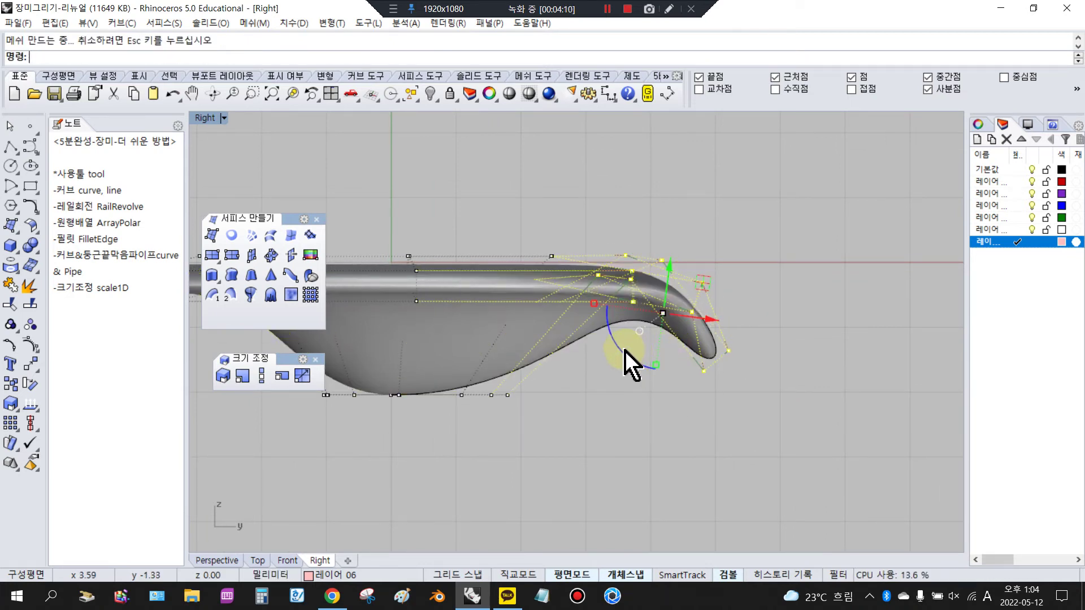
left_click_drag(626, 360, 634, 359)
left_click(622, 389)
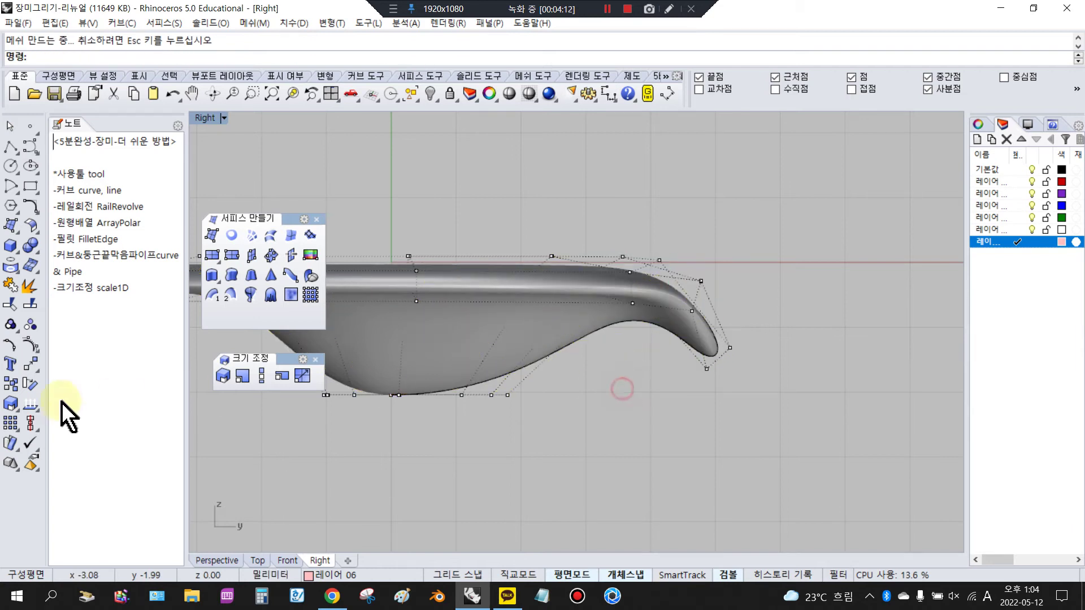
left_click(28, 385)
left_click_drag(581, 223, 787, 400)
key("Return")
left_click(561, 334)
left_click(673, 254)
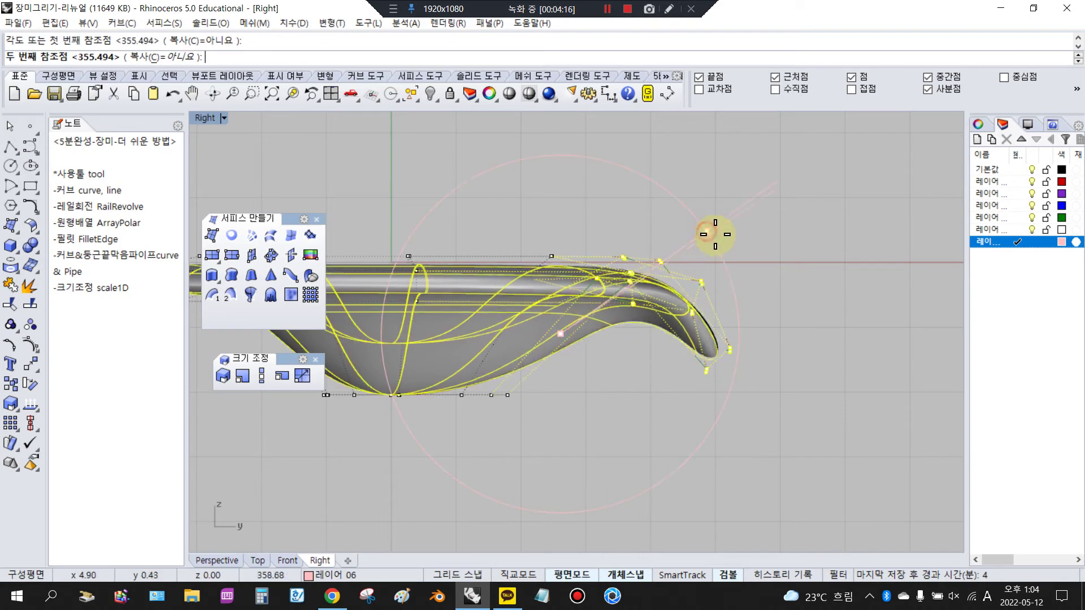
left_click(706, 239)
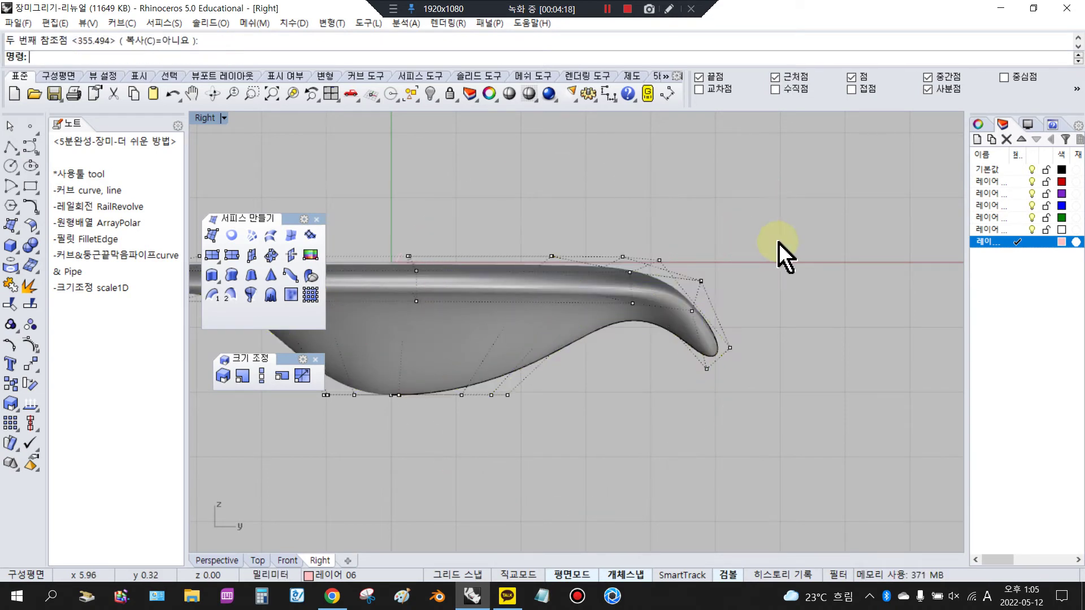
- Tilt the whole petal upward in the Right view and move it so its base sits at the origin
scroll(757, 322, "down", 4)
left_click(619, 310)
left_click_drag(565, 345, 625, 252)
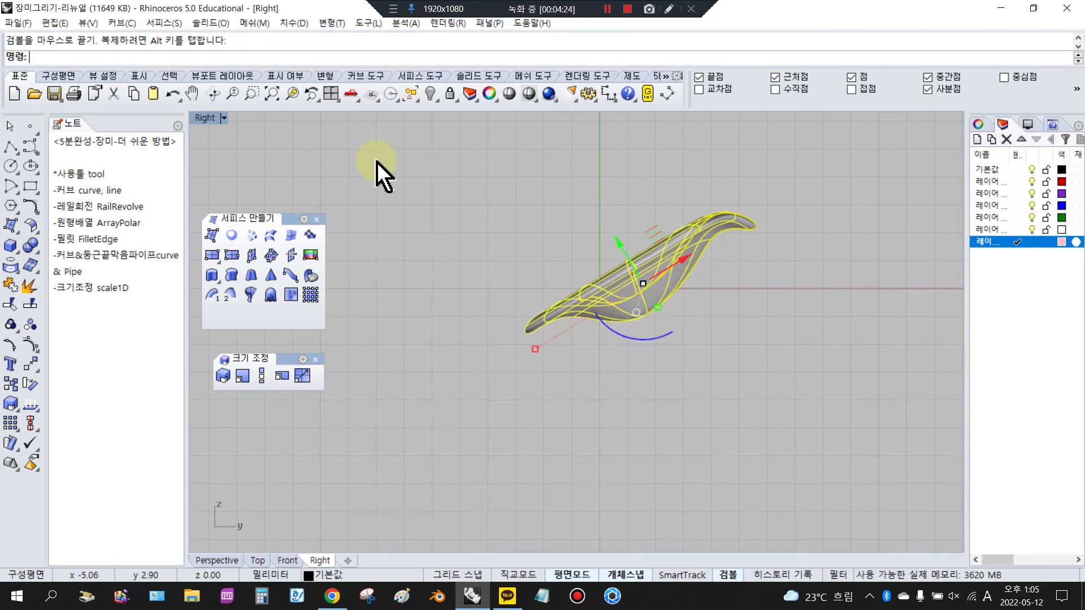
double_click(207, 118)
scroll(421, 215, "up", 5)
mouse_move(394, 207)
left_mouse_down()
mouse_move(394, 196)
mouse_move(362, 260)
mouse_move(374, 228)
mouse_move(390, 238)
mouse_move(405, 197)
left_mouse_up()
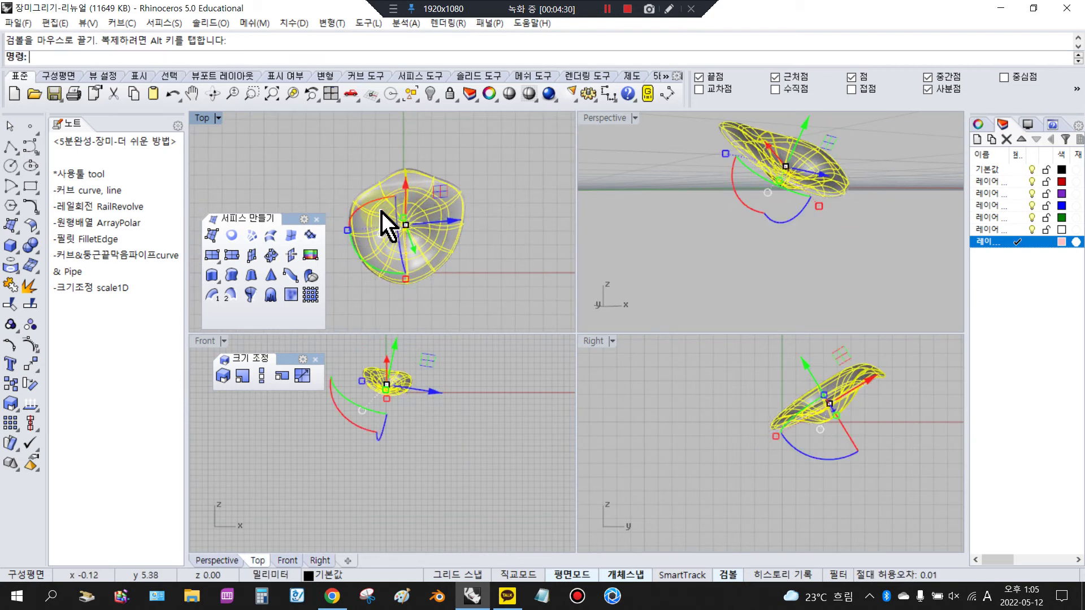
- Polar-array the petal around center 0 with 5 items over 360 degrees in the Top view
left_click(72, 421)
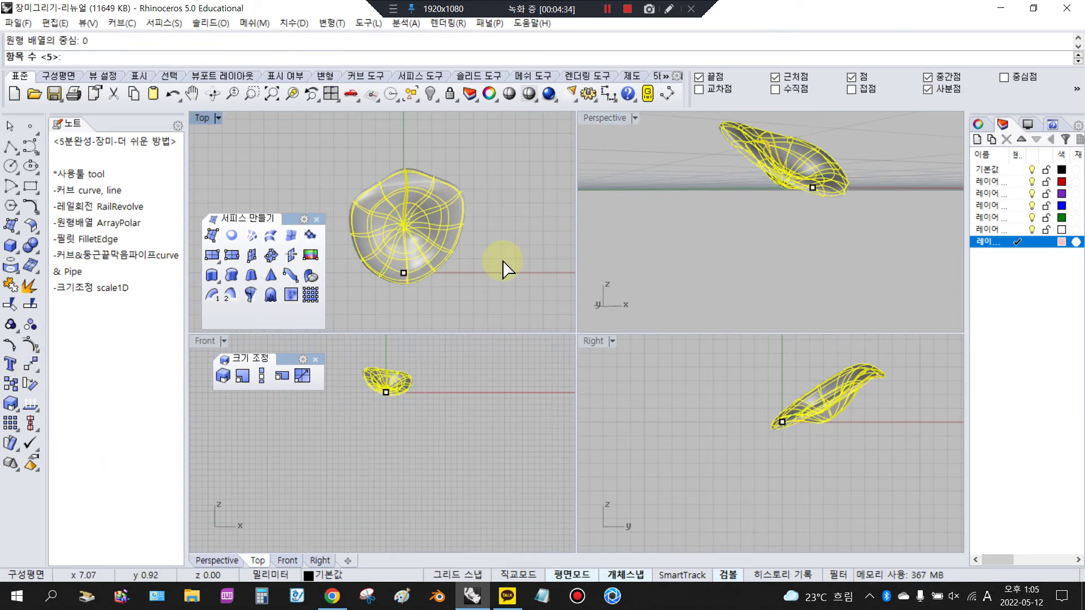
key("Return")
key("Return")
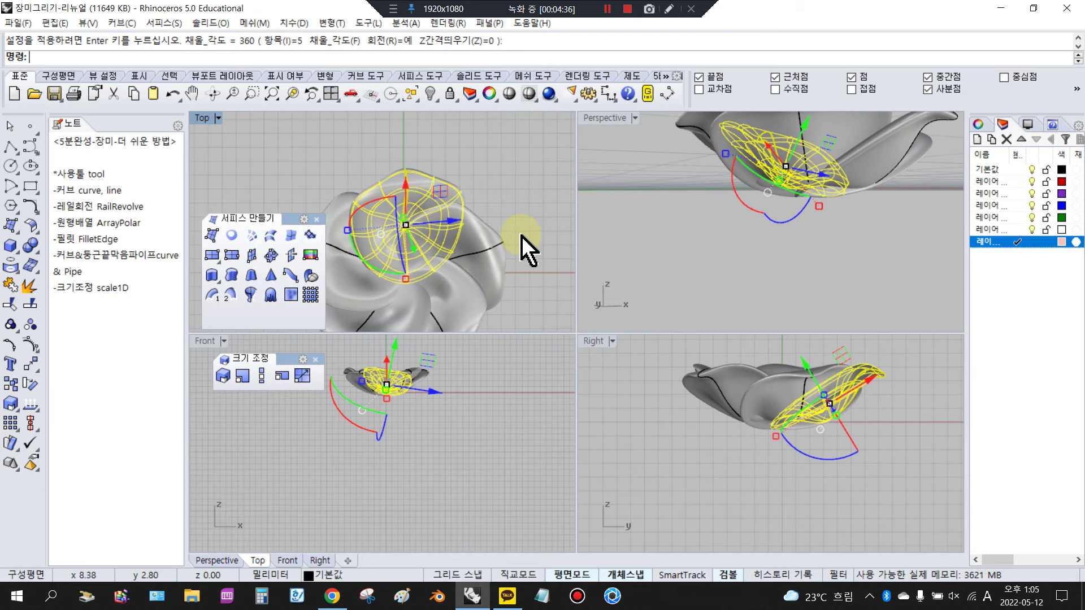
key("Return")
- Copy the first petal inward toward the flower's center and tilt the copy to stand more upright
scroll(430, 221, "up", 3)
left_click(413, 220)
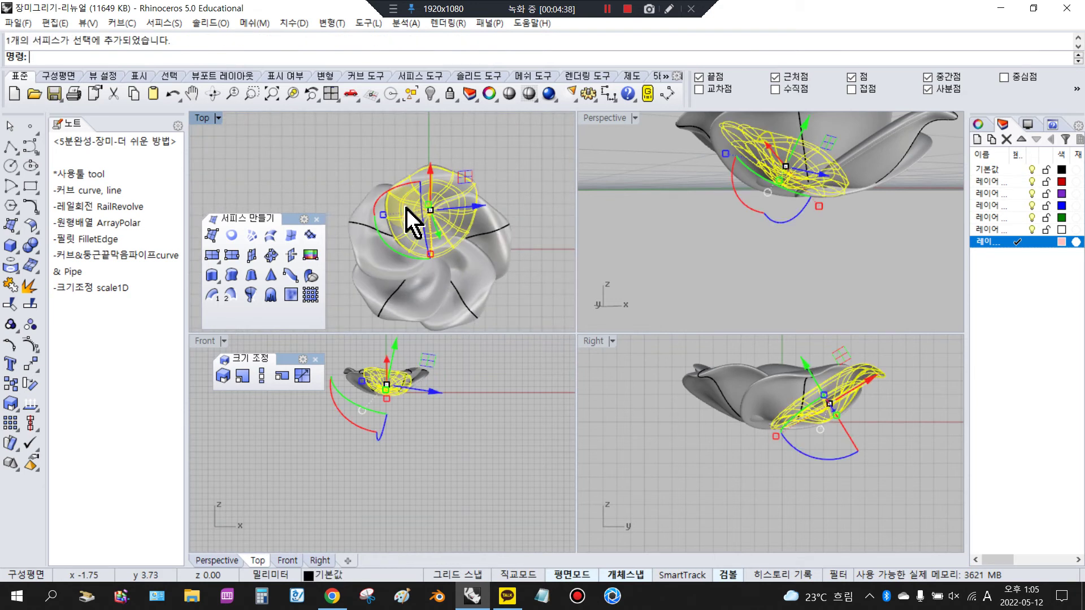
left_click_drag(432, 172, 431, 192)
left_click_drag(789, 399, 827, 353)
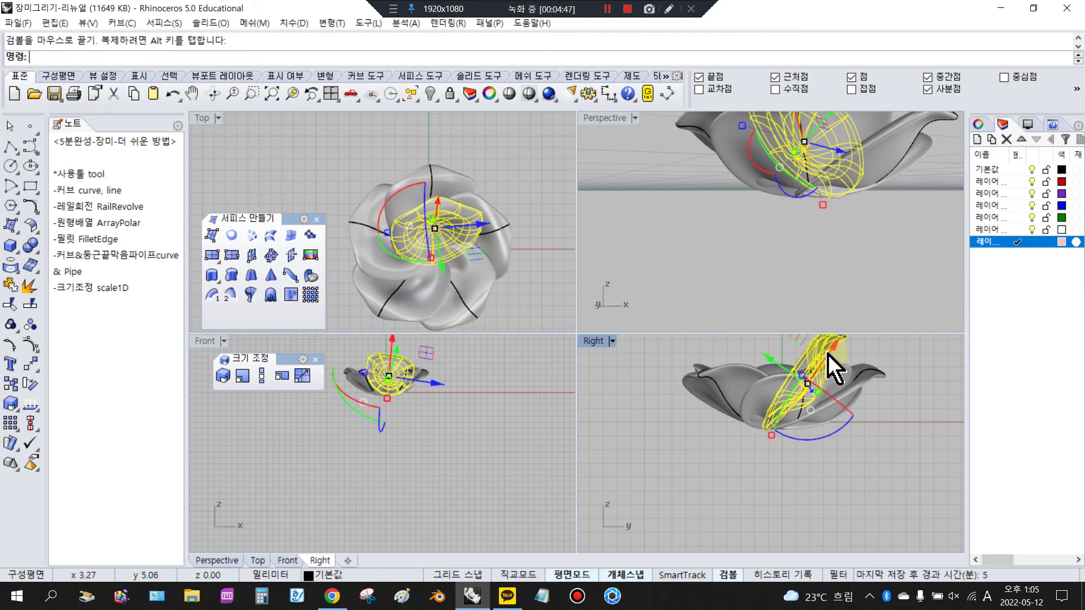
- Scale the copied inner petal slightly smaller from its base in the Right view
left_click(227, 376)
left_click(780, 421)
left_click(830, 467)
left_click(788, 393)
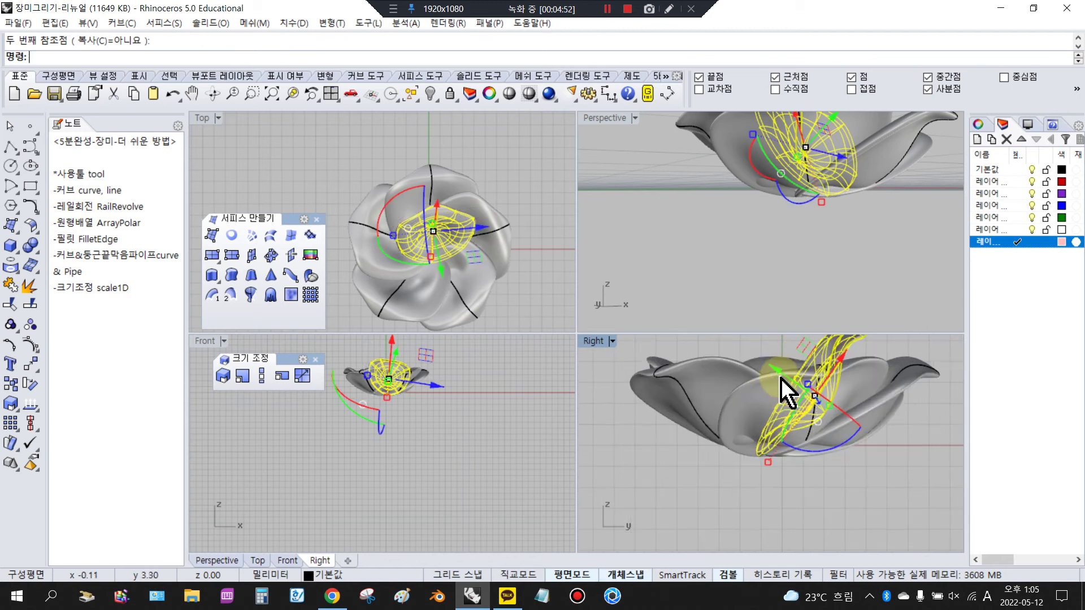
- Adjust the inner petal's position and tilt in the Right view so its base stays near the flower's center
left_click_drag(774, 370, 781, 374)
left_click_drag(806, 455, 802, 453)
left_click_drag(825, 404, 865, 374)
- Rotate the inner petal clockwise about its base in the Top view so it sits between two outer petals
scroll(423, 223, "up", 3)
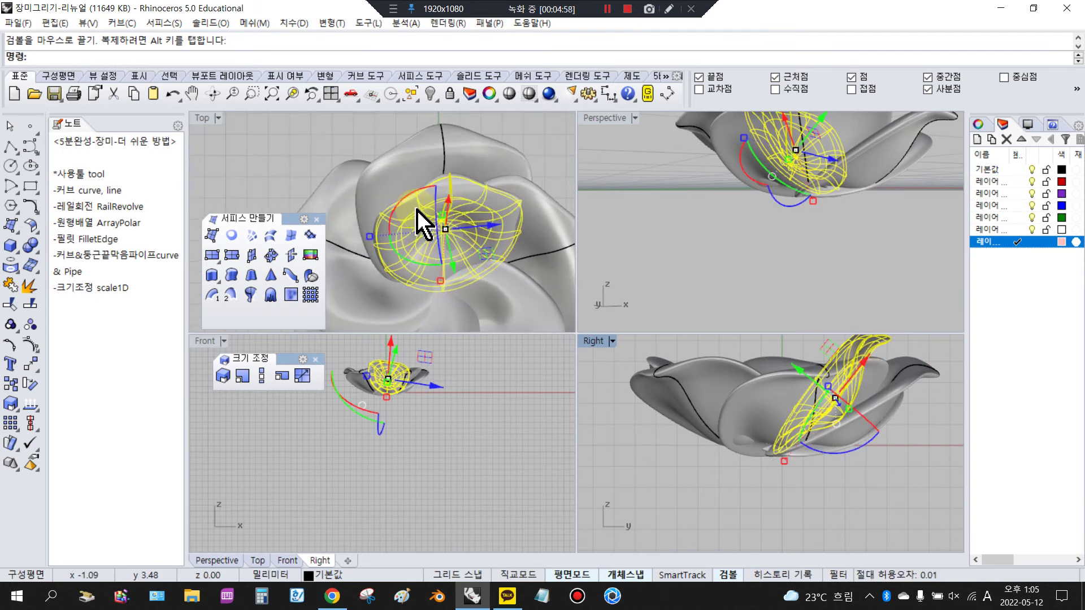
left_click(11, 346)
left_click(443, 291)
scroll(441, 288, "down", 4)
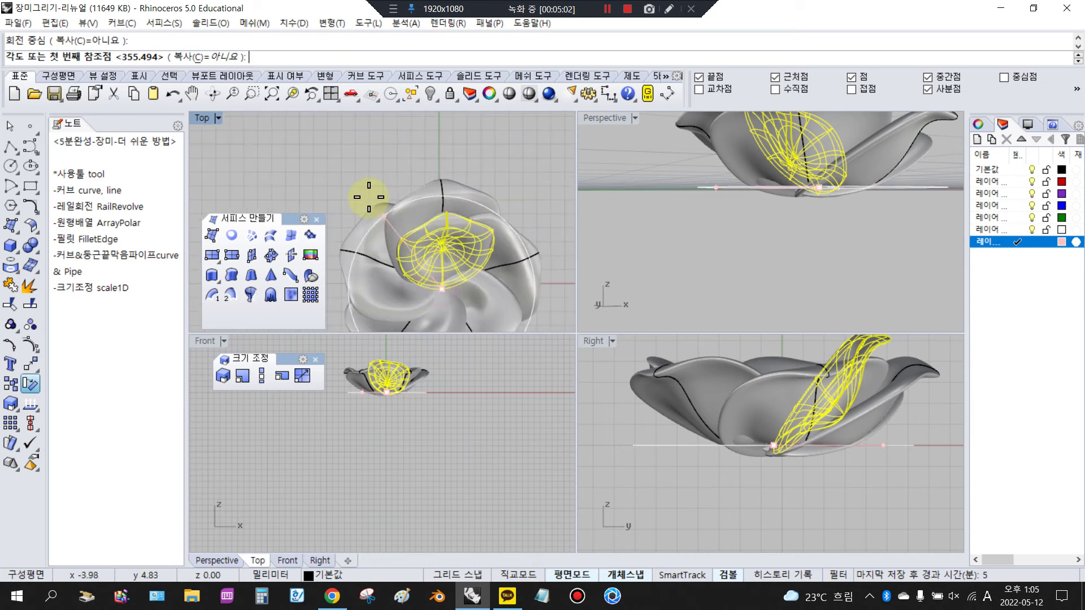
left_click(359, 181)
left_click(396, 168)
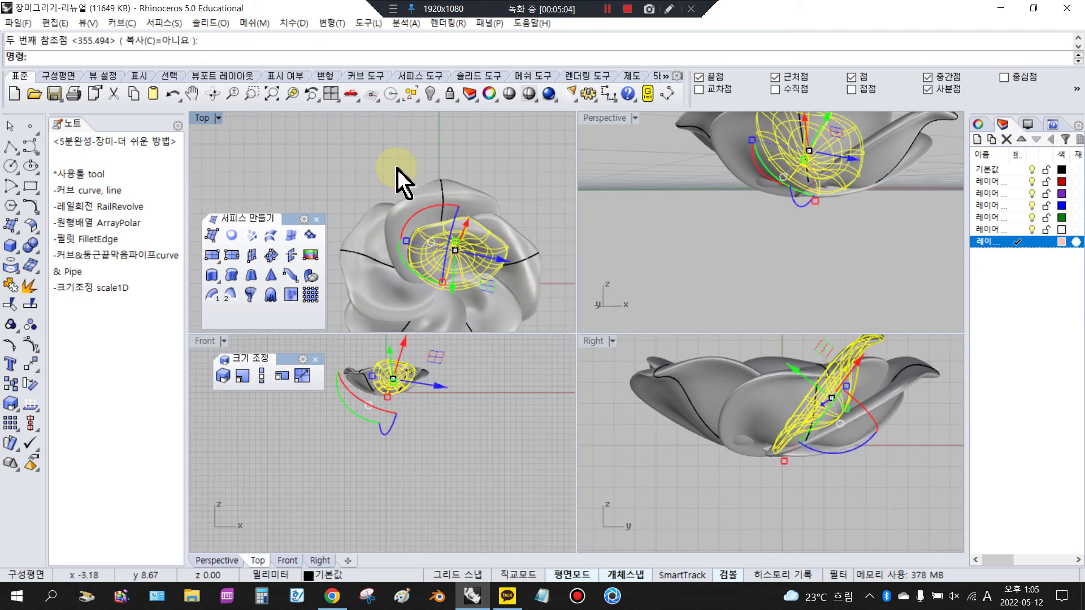
- Polar-array the inner petal around the origin with 5 items over 360 degrees and deselect it
left_click(32, 369)
left_click(72, 409)
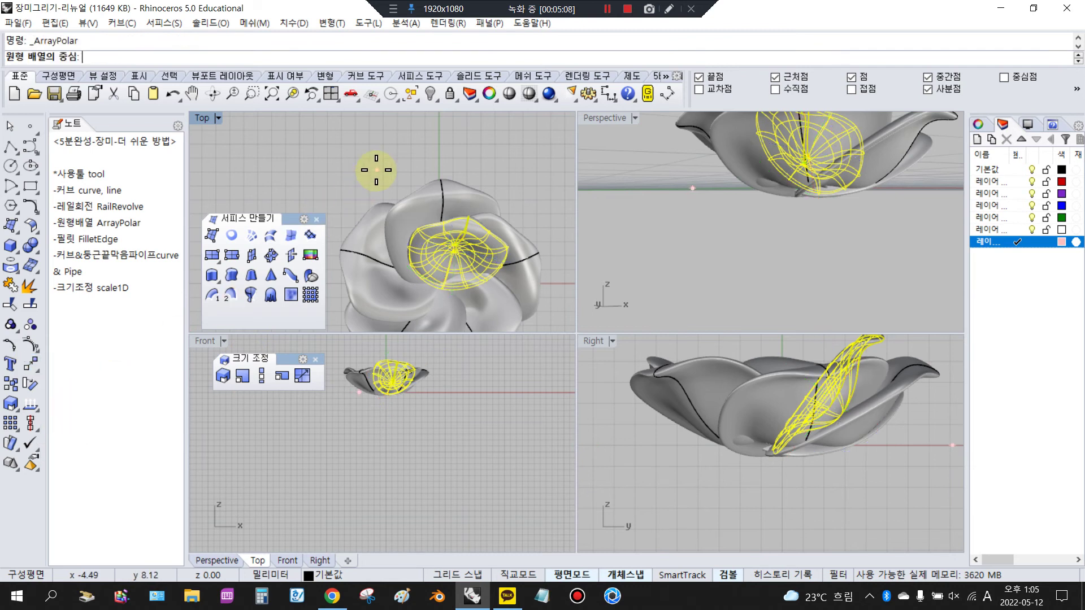
key("Return")
key("Return")
key("Return")
left_click(376, 172)
scroll(377, 171, "down", 5)
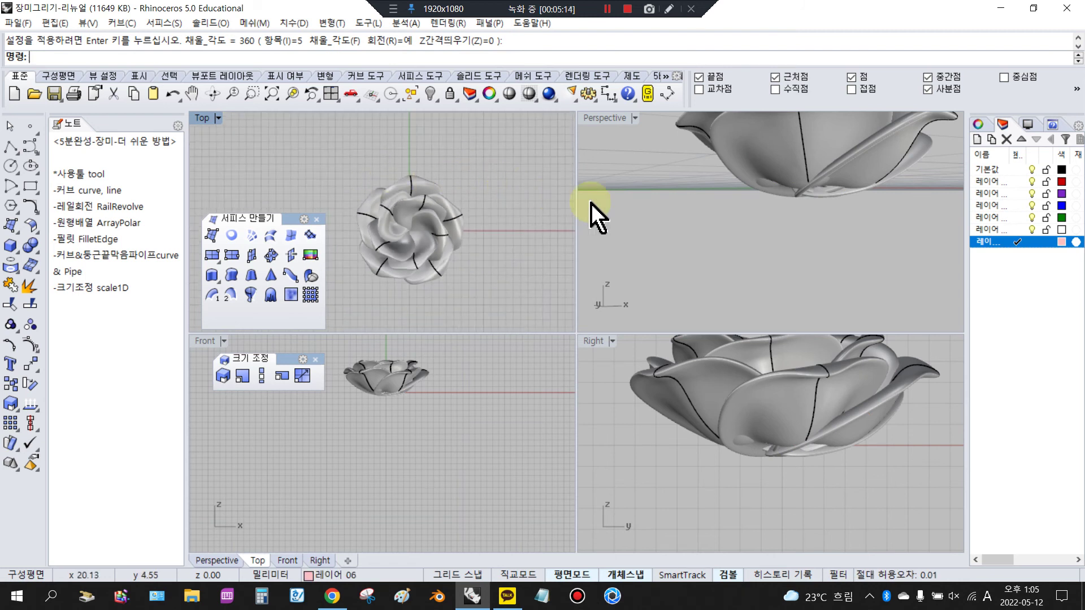
- Show all hidden objects in the scene
scroll(360, 148, "down", 3)
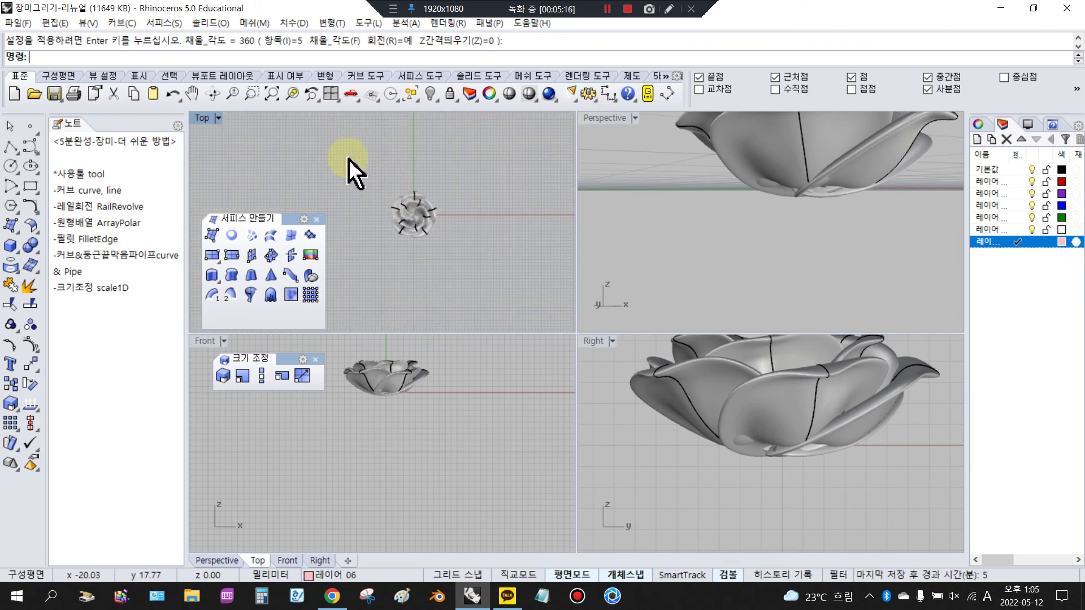
left_click(438, 97)
right_click(429, 93)
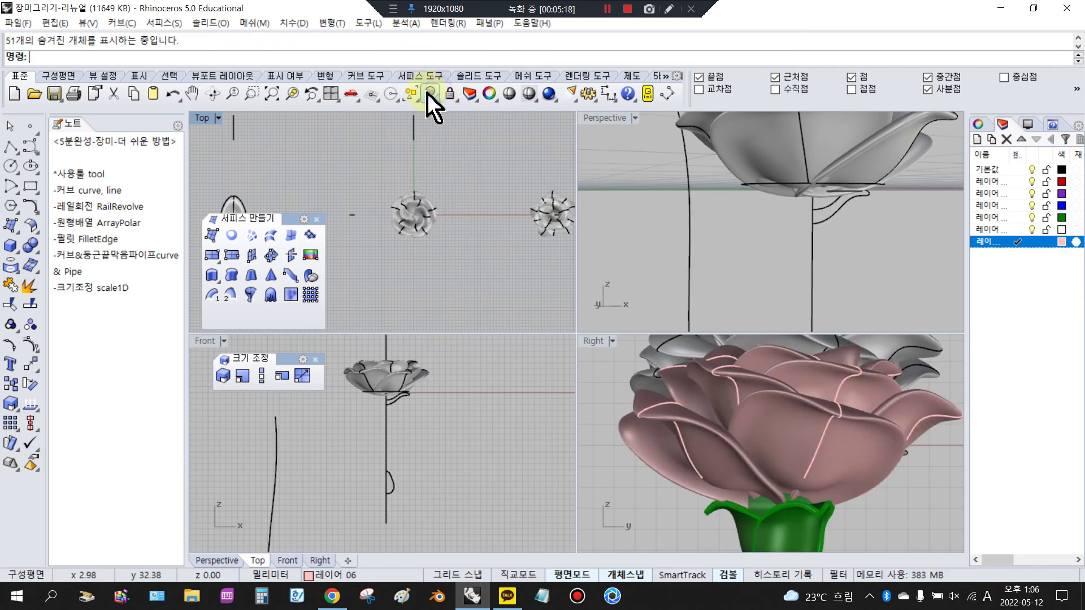
- Select the finished pink rose with its green stem, invert the selection and hide everything else
scroll(444, 234, "down", 12)
right_click_drag(491, 246, 454, 238)
scroll(457, 226, "up", 8)
left_click_drag(423, 161, 490, 294)
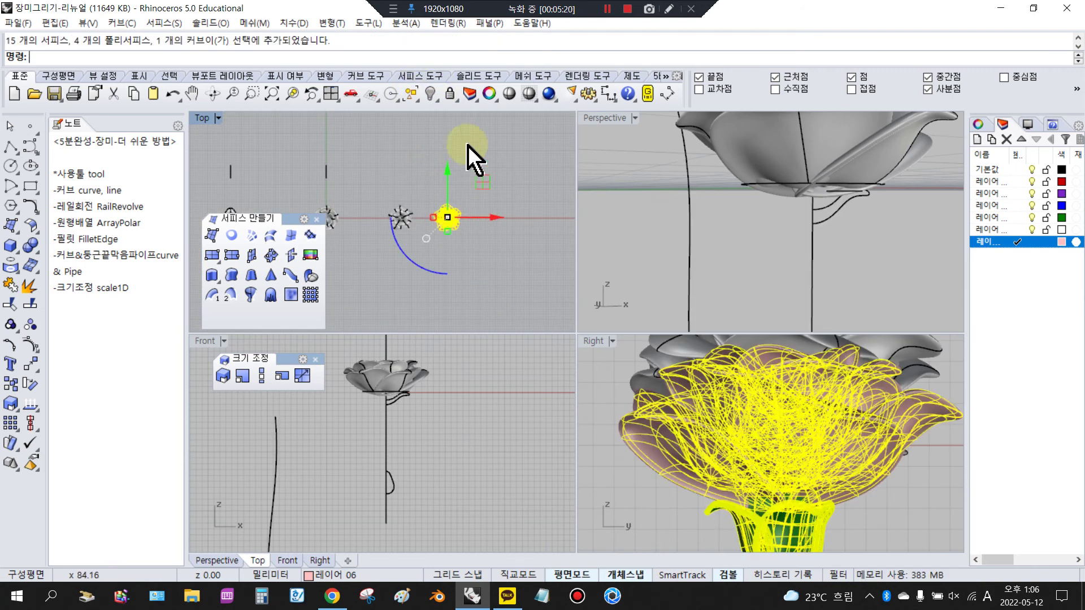
left_click(420, 100)
left_click(452, 120)
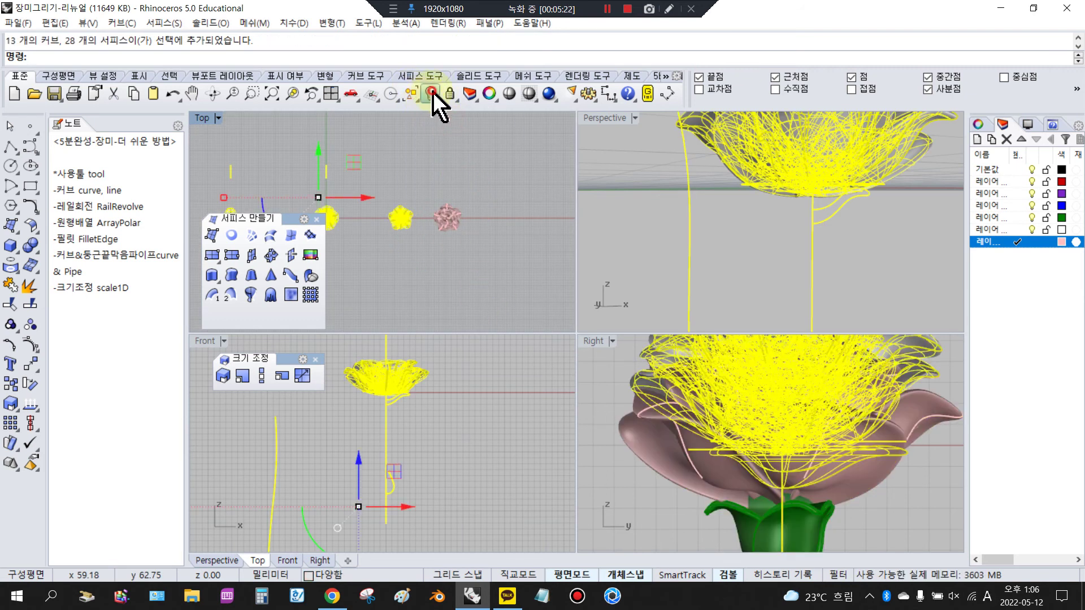
- Examine the finished rose's petals, calyx and stem from several angles in a maximized Perspective view
double_click(607, 119)
scroll(684, 243, "up", 10)
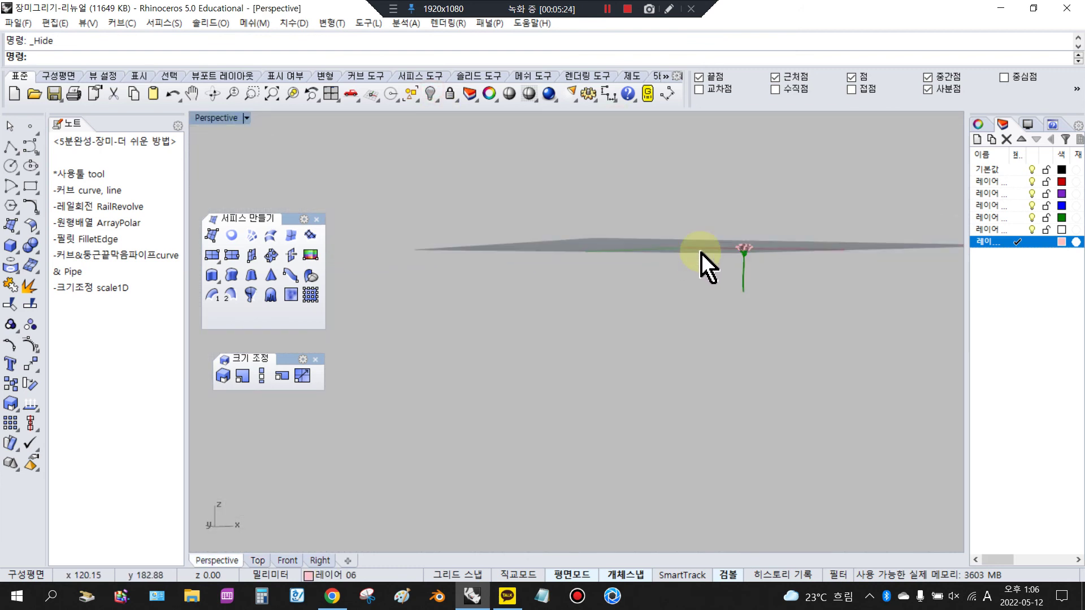
left_click_drag(649, 279, 757, 392)
left_click(691, 389)
left_click(639, 356)
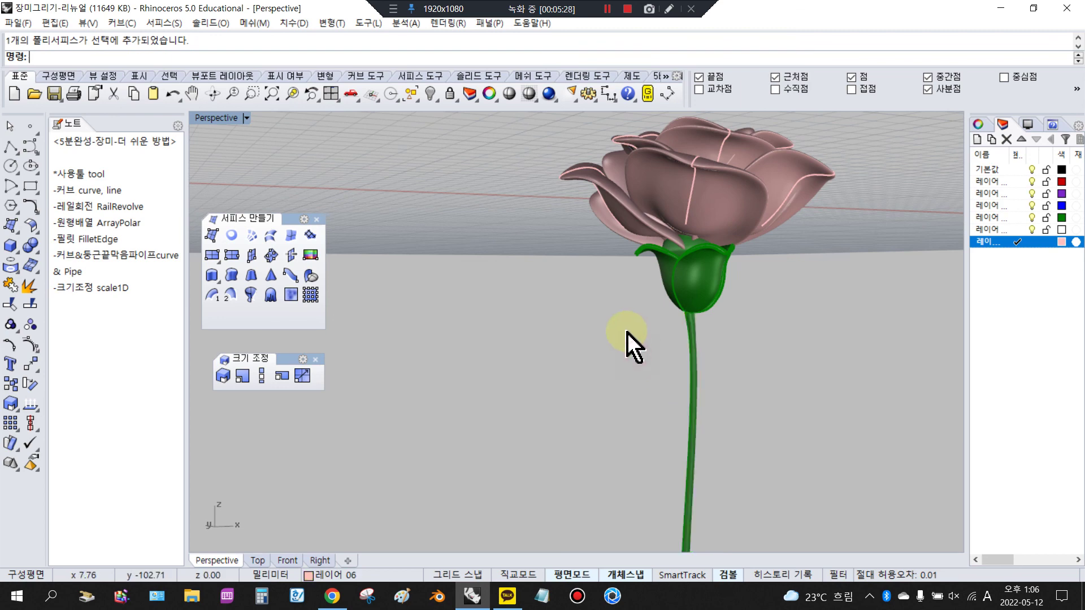
scroll(630, 342, "down", 8)
scroll(596, 286, "up", 5)
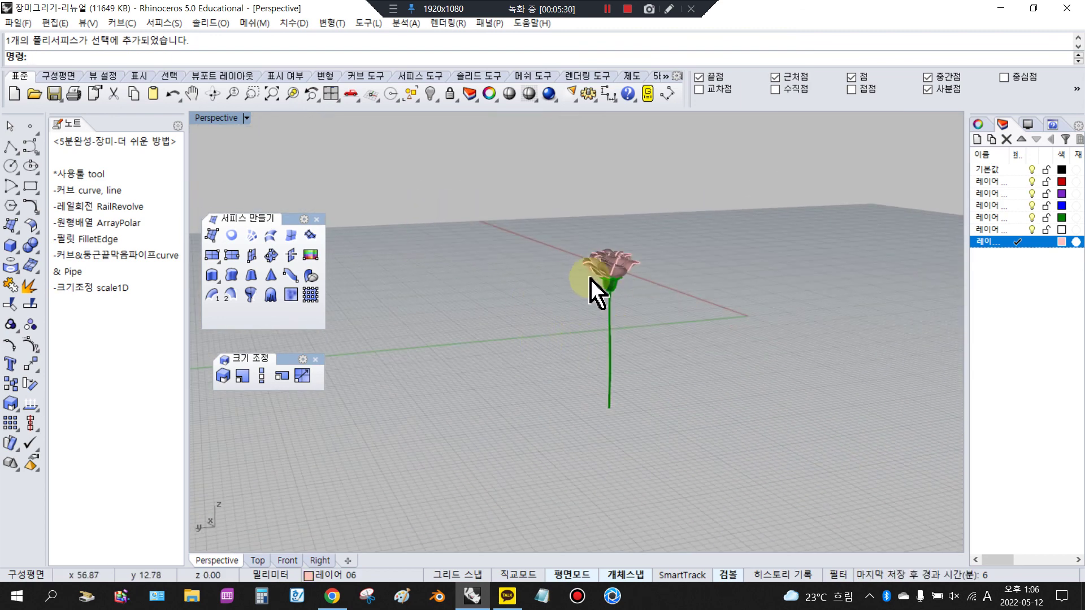
right_click_drag(535, 317, 651, 327)
right_click(651, 327)
scroll(575, 241, "up", 4)
right_click_drag(576, 243, 604, 333)
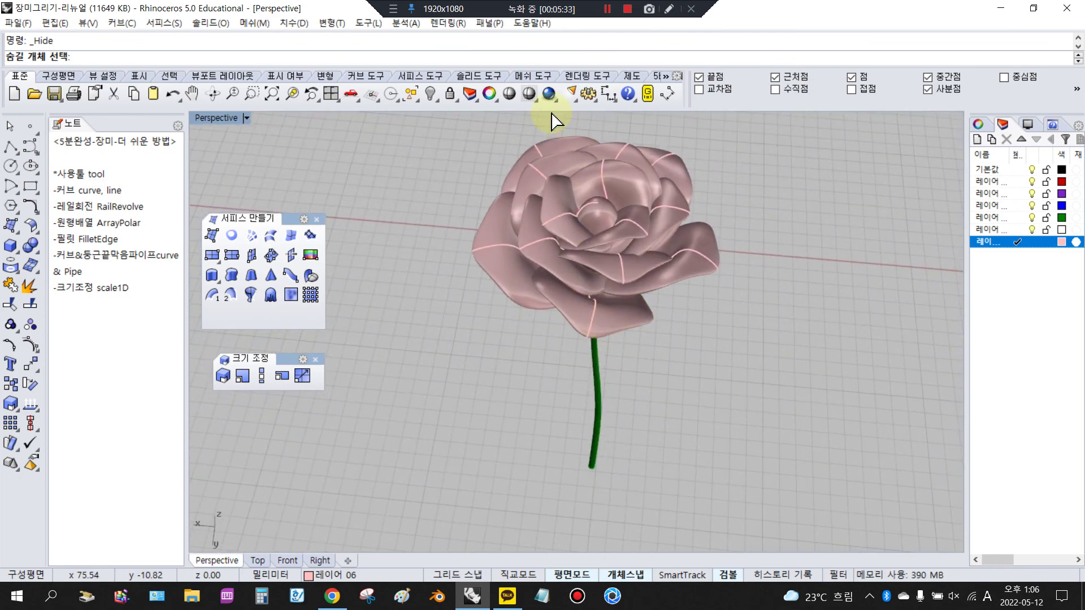
left_click(517, 95)
mouse_move(509, 176)
right_mouse_down()
mouse_move(620, 198)
mouse_move(702, 538)
mouse_move(722, 474)
mouse_move(734, 140)
mouse_move(746, 222)
right_mouse_up()
scroll(455, 339, "up", 5)
scroll(542, 291, "down", 5)
mouse_move(523, 248)
right_mouse_down()
mouse_move(500, 266)
mouse_move(535, 367)
right_mouse_up()
right_click(536, 369)
left_click(536, 368)
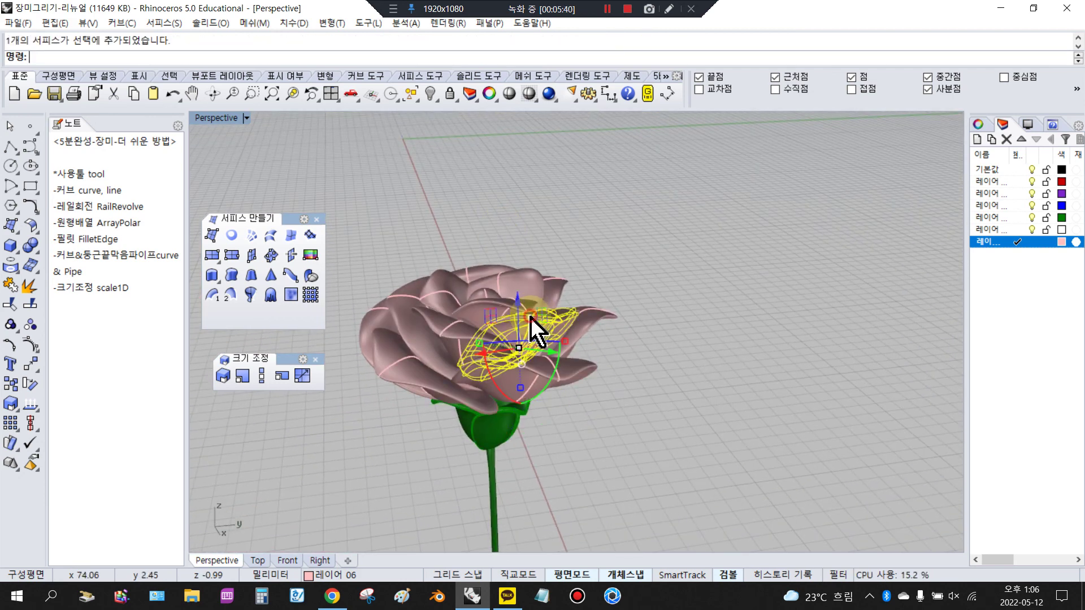